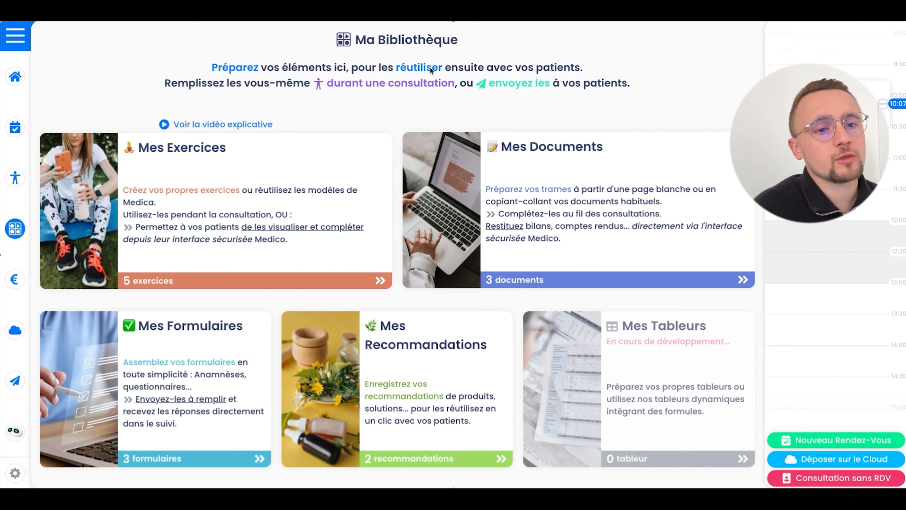
Open Mes Formulaires from the library and look at the Formulaires de Medica list before returning to the personal forms
{"action": "left_click", "coordinate": [15, 36]}
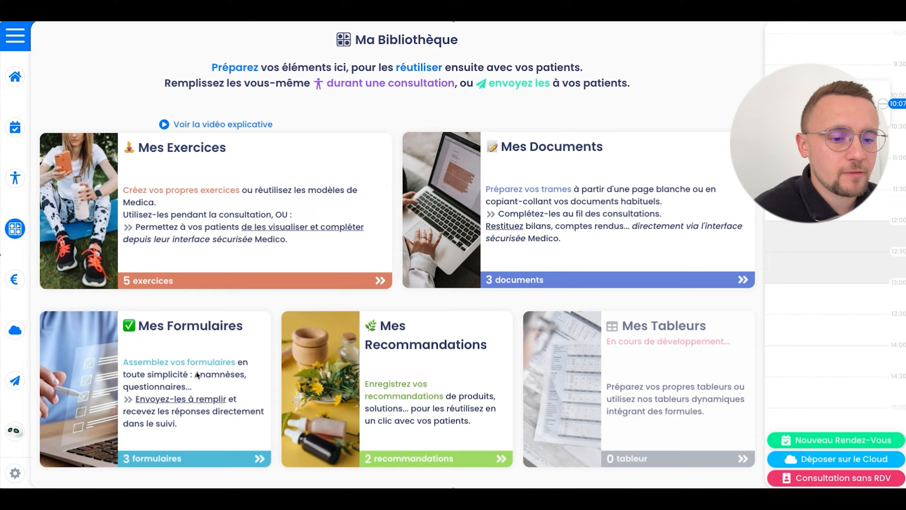
{"action": "left_click", "coordinate": [198, 375]}
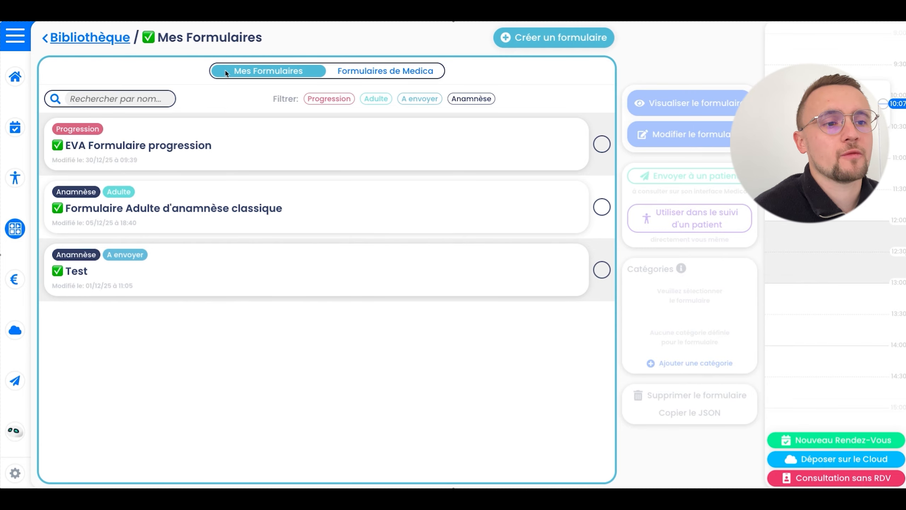
{"action": "left_click", "coordinate": [395, 71]}
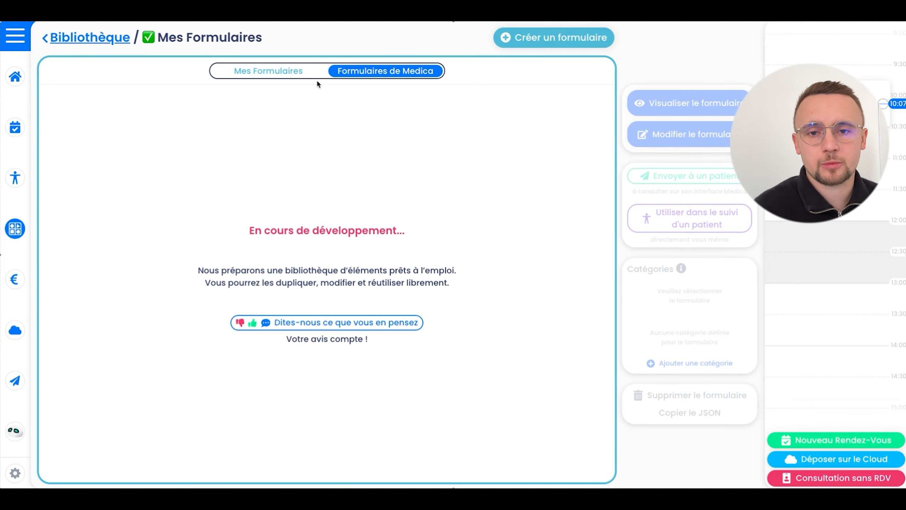
{"action": "left_click", "coordinate": [299, 72]}
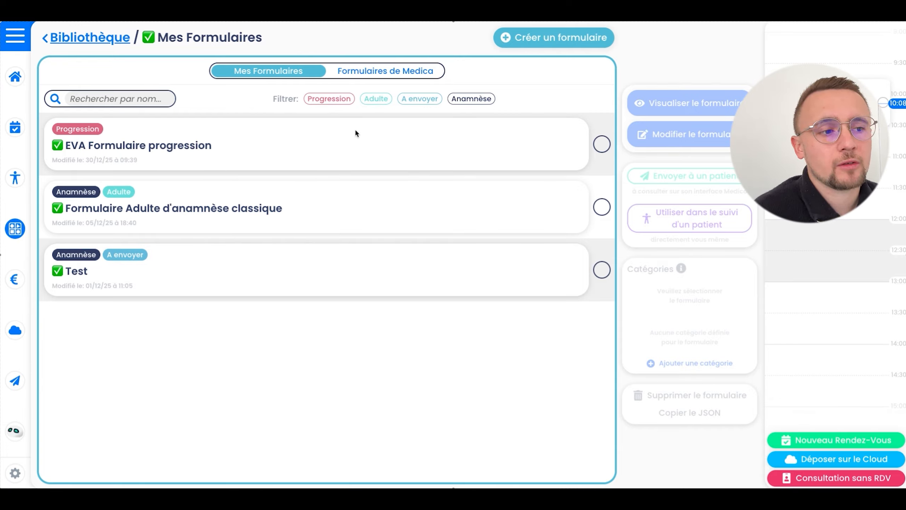
Try the Progression filter on the form list and select EVA Formulaire progression to view its available actions
{"action": "left_click", "coordinate": [335, 99]}
{"action": "left_click", "coordinate": [337, 101]}
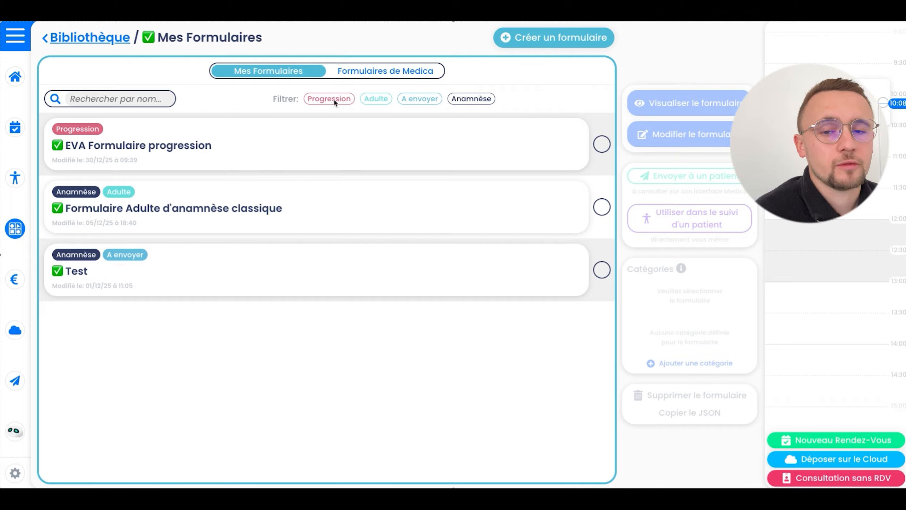
{"action": "left_click", "coordinate": [384, 131]}
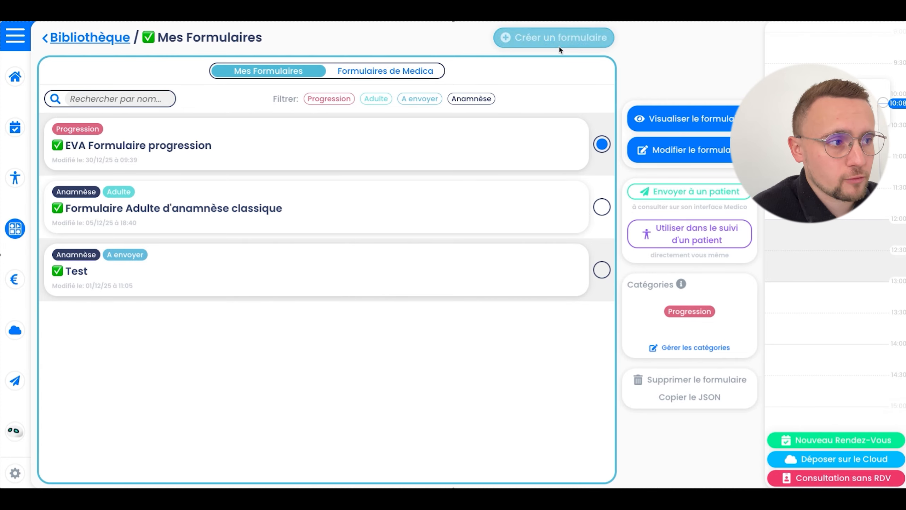
Create a new form named "Formulaire d'essai" and mark it as an anamnèse
{"action": "left_click", "coordinate": [565, 39]}
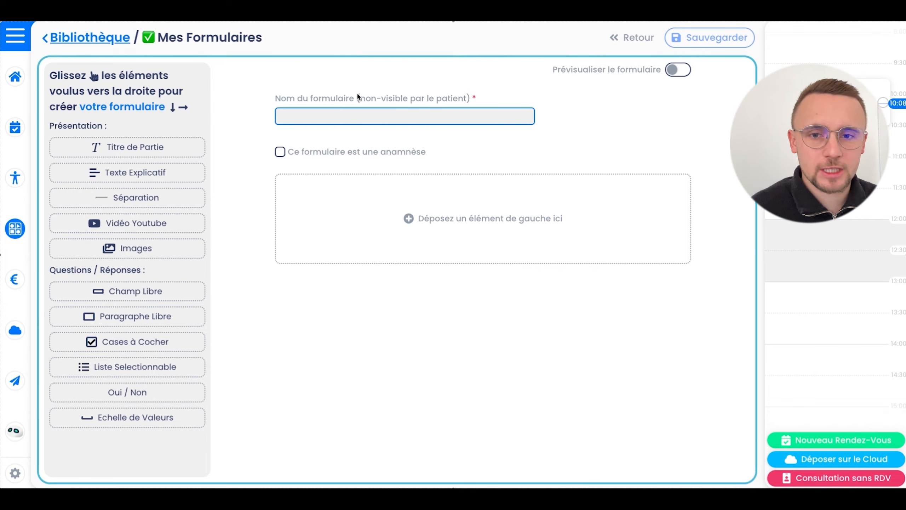
{"action": "type", "text": "Formulai"}
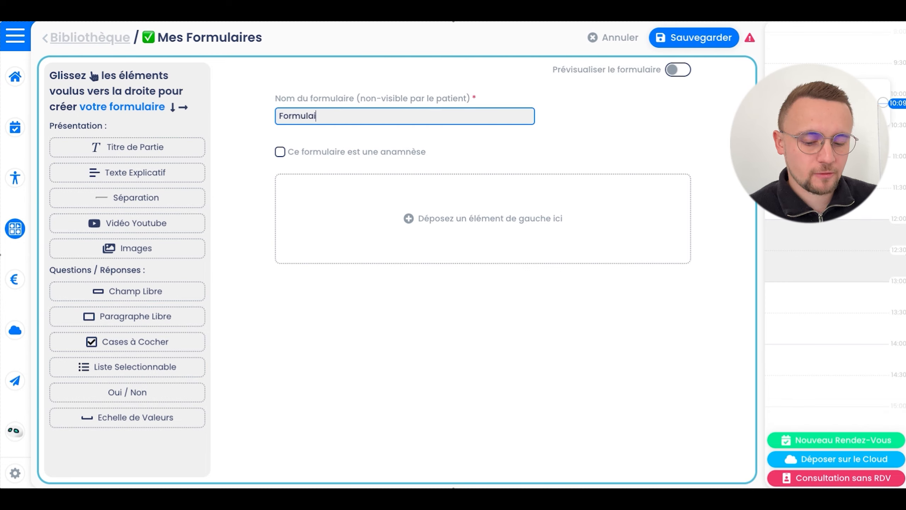
{"action": "type", "text": "re d'essai"}
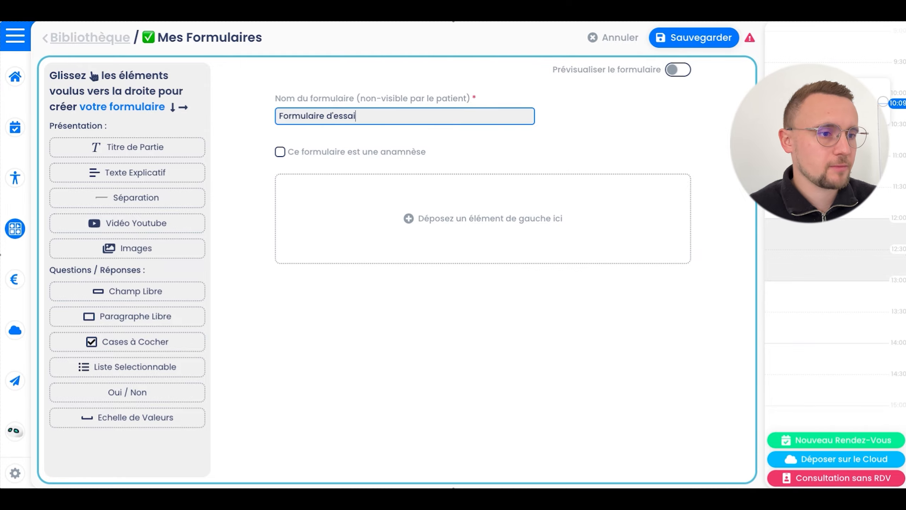
{"action": "left_click", "coordinate": [298, 201]}
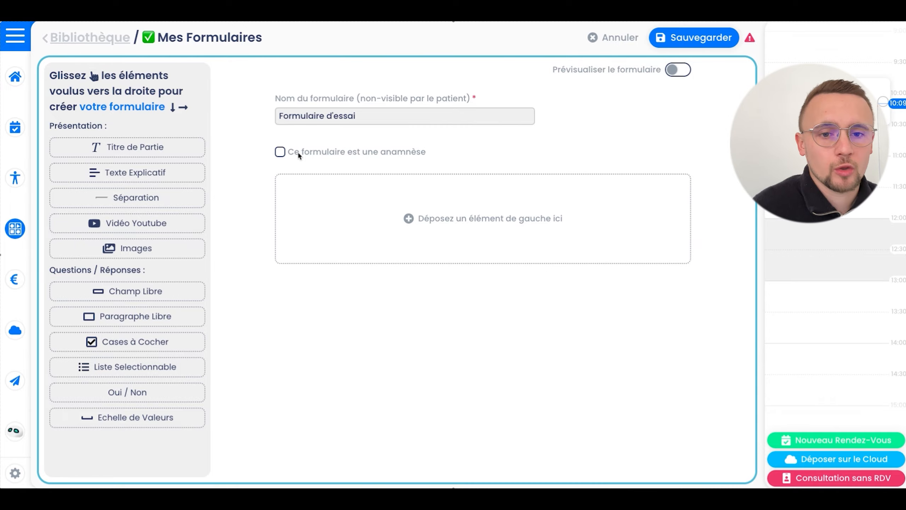
{"action": "left_click", "coordinate": [304, 153]}
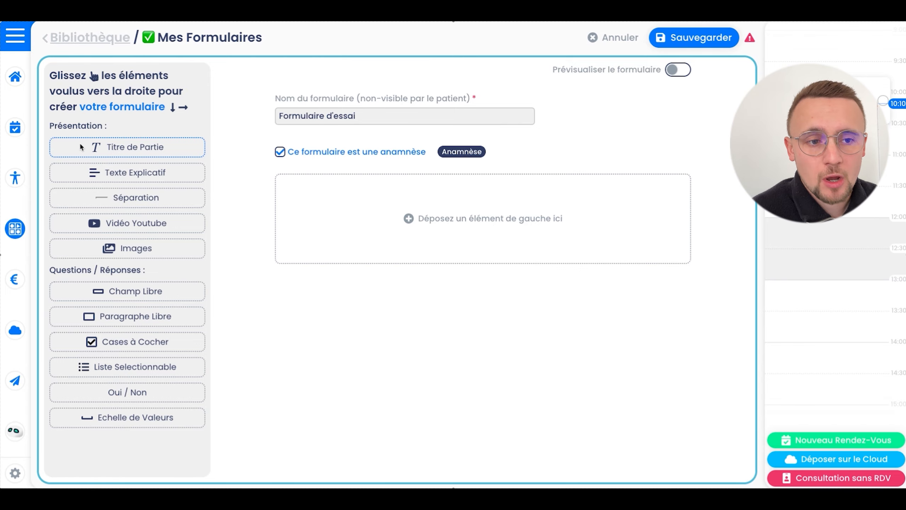
Add a Titre de Partie element to the form with the title "Consignes :"
{"action": "left_click_drag", "start_coordinate": [103, 149], "coordinate": [355, 202]}
{"action": "left_click", "coordinate": [350, 293]}
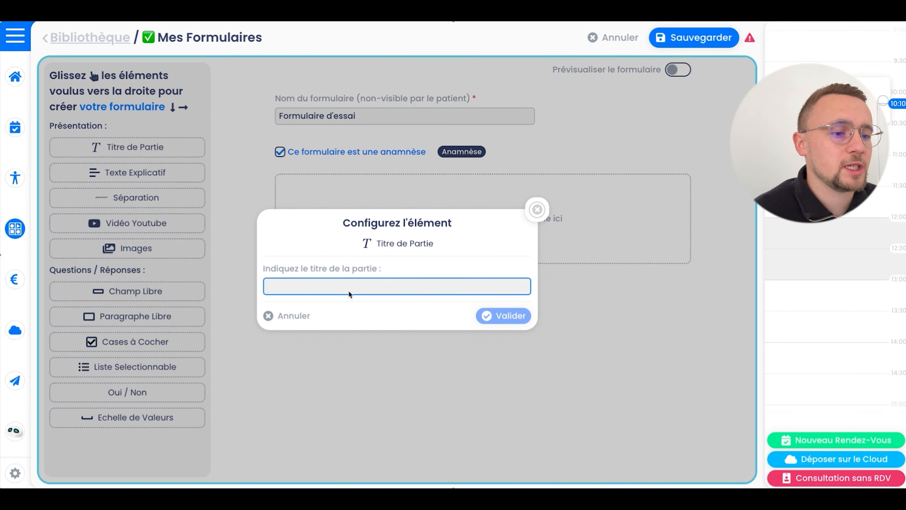
{"action": "type", "text": "Consiogne"}
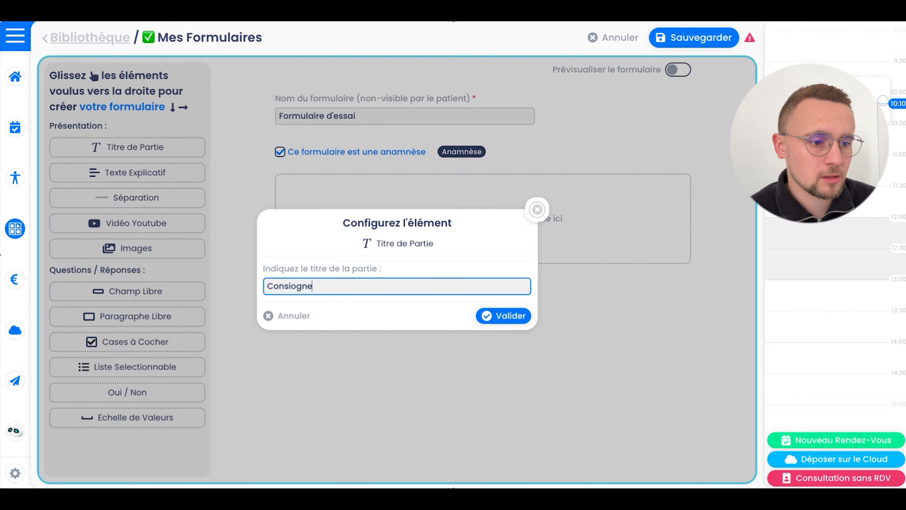
{"action": "key", "text": "BackSpace"}
{"action": "key", "text": "BackSpace"}
{"action": "key", "text": "BackSpace"}
{"action": "key", "text": "BackSpace"}
{"action": "type", "text": "gnes :"}
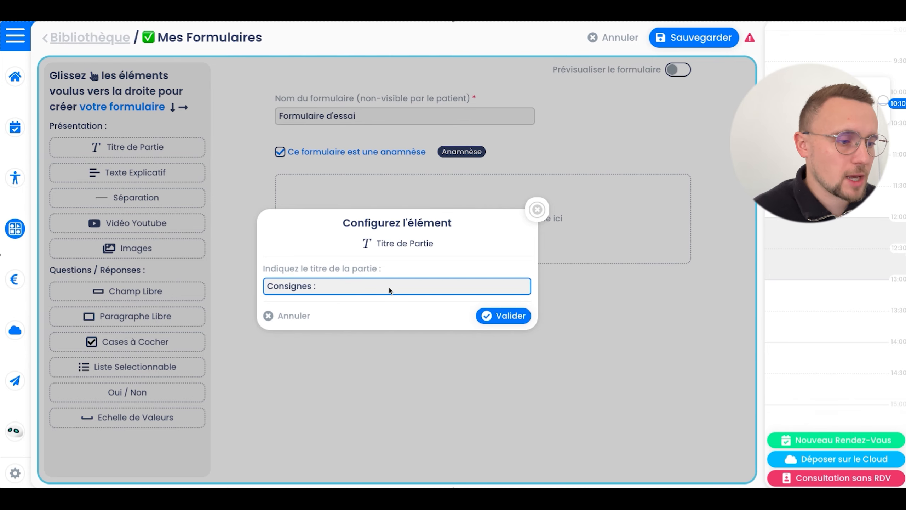
{"action": "left_click", "coordinate": [497, 316]}
Add a Texte Explicatif element below the title with Lorem ipsum text, split into two paragraphs after "magna aliqua."
{"action": "left_click_drag", "start_coordinate": [127, 171], "coordinate": [444, 295]}
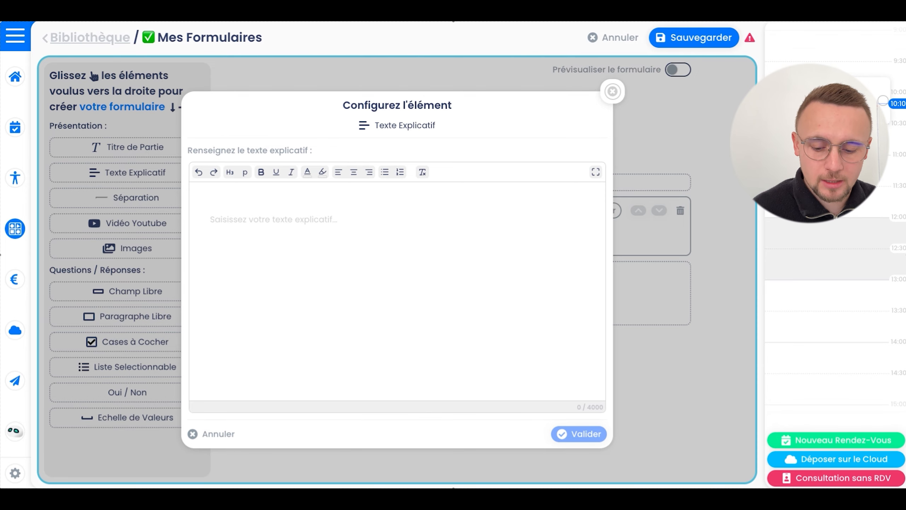
{"action": "left_click", "coordinate": [250, 219]}
{"action": "type", "text": "Lorem ipsum dolor sit amet, consectetur adipiscing elit. Sed do eiusmod tempor incididunt ut labore et dolore magna aliqua. Ut enim ad minim veniam, quis nostrud exercitation ullamco laboris nisi ut aliquip ex ea commodo consequat. Duis aute irure dolor in reprehenderit in voluptate velit esse cillum dolore eu fugiat nulla pariatur. Excepteur sint occaecat cupidatat non proident, sunt in culpa qui officia deserunt mollit anim id est laborum."}
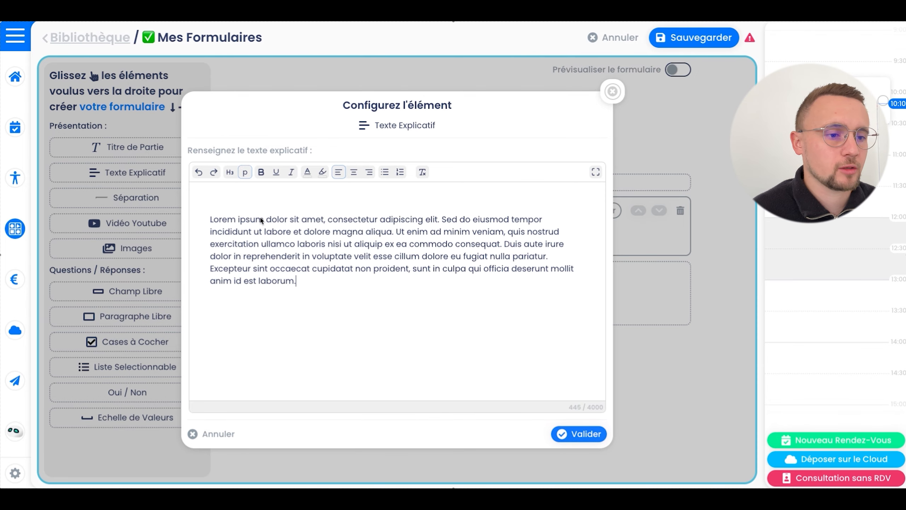
{"action": "left_click", "coordinate": [397, 231]}
{"action": "key", "text": "Return"}
{"action": "key", "text": "Return"}
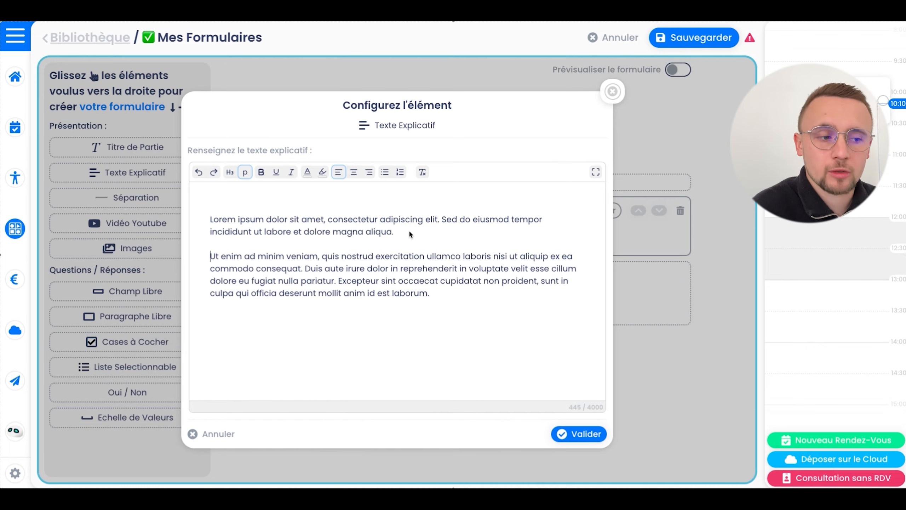
Bold "e et dolore magna aliqua." at the end of the first paragraph and validate the explanatory text
{"action": "left_click_drag", "start_coordinate": [411, 234], "coordinate": [285, 231]}
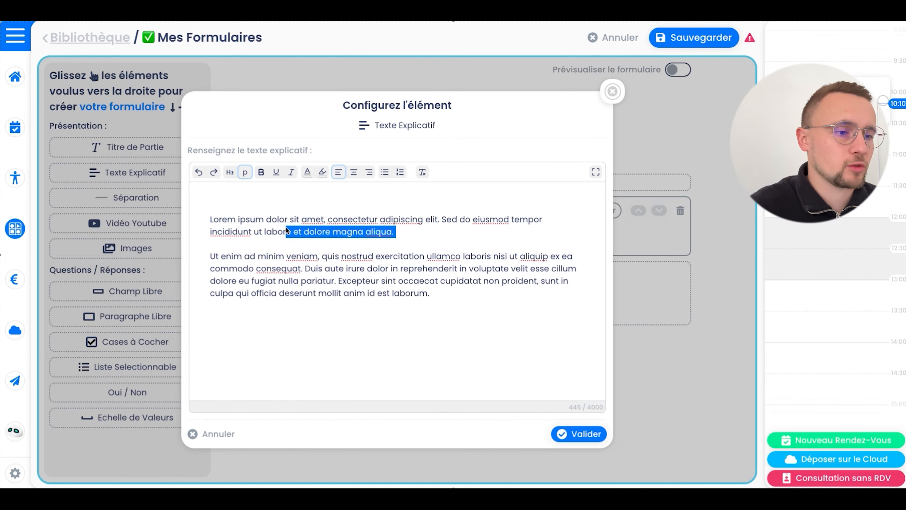
{"action": "left_click", "coordinate": [261, 172]}
{"action": "left_click", "coordinate": [583, 433]}
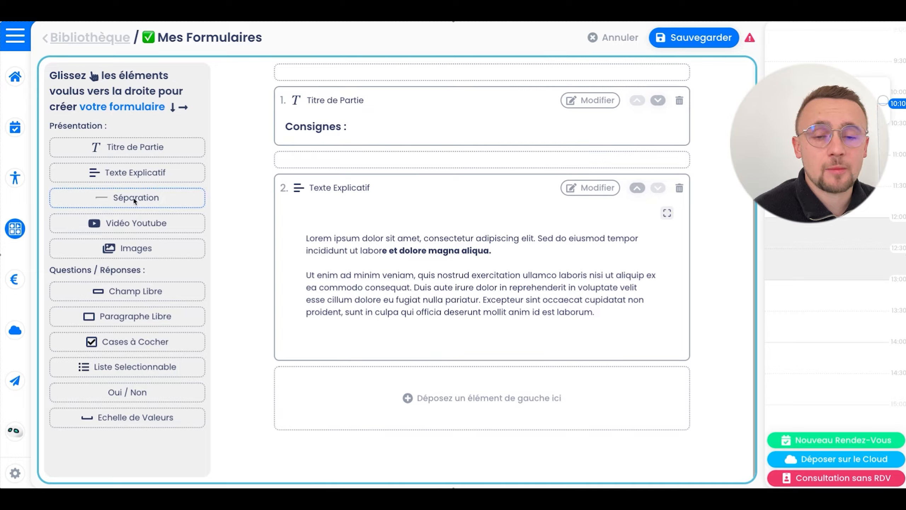
Add a Séparation below the text and a Vidéo Youtube element using the copied link to "La respiration diaphragmatique"
{"action": "left_click_drag", "start_coordinate": [137, 206], "coordinate": [388, 383]}
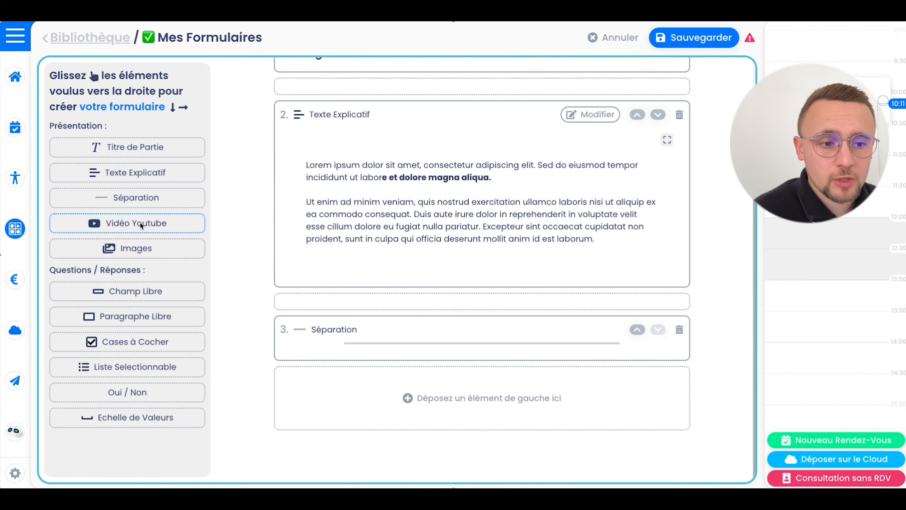
{"action": "left_click_drag", "start_coordinate": [135, 222], "coordinate": [376, 379]}
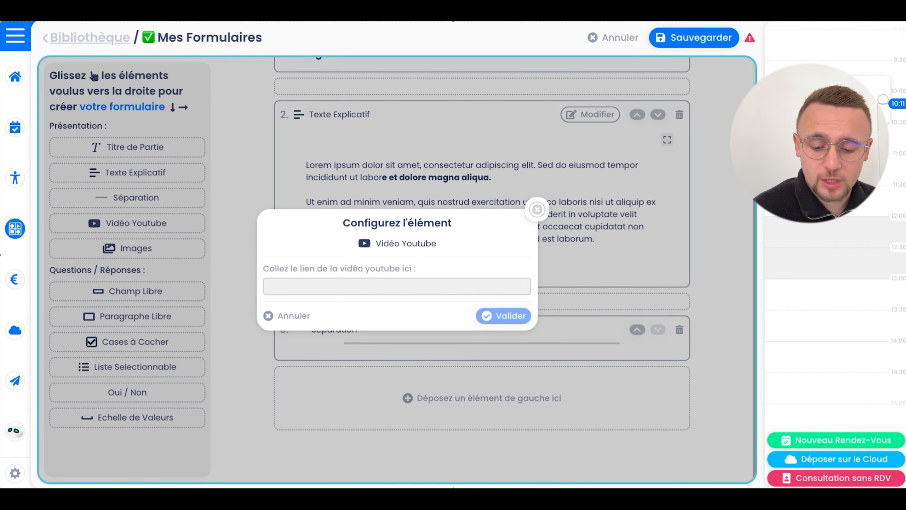
{"action": "left_click", "coordinate": [358, 292]}
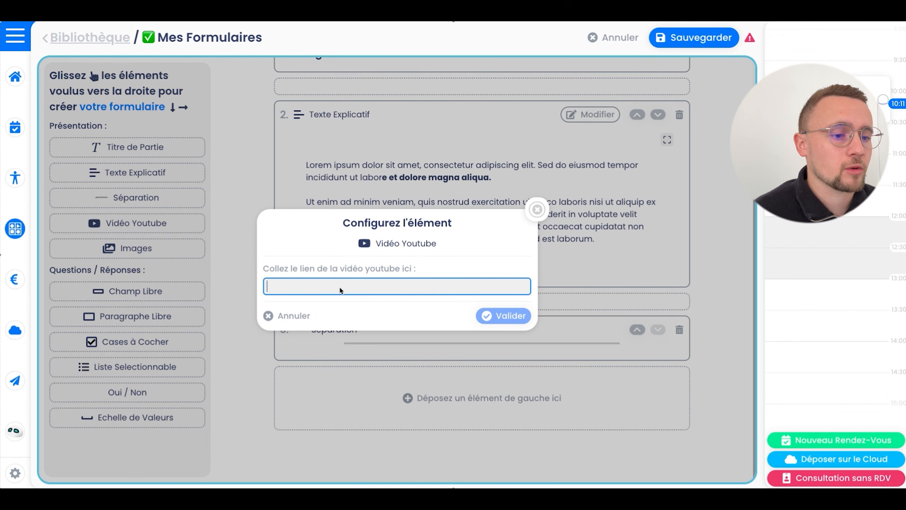
{"action": "key", "text": "ctrl+v"}
{"action": "left_click", "coordinate": [516, 352]}
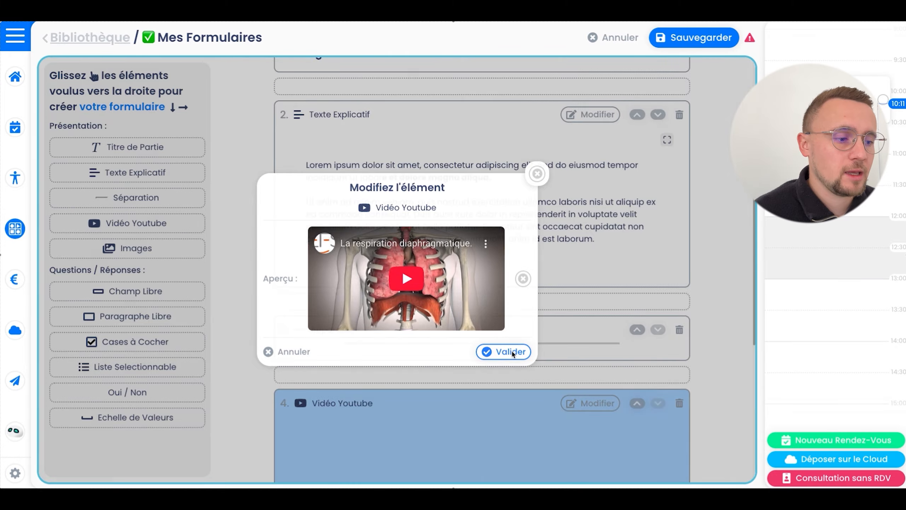
Start adding an Images element below the video and cancel its configuration
{"action": "left_click_drag", "start_coordinate": [122, 249], "coordinate": [428, 393]}
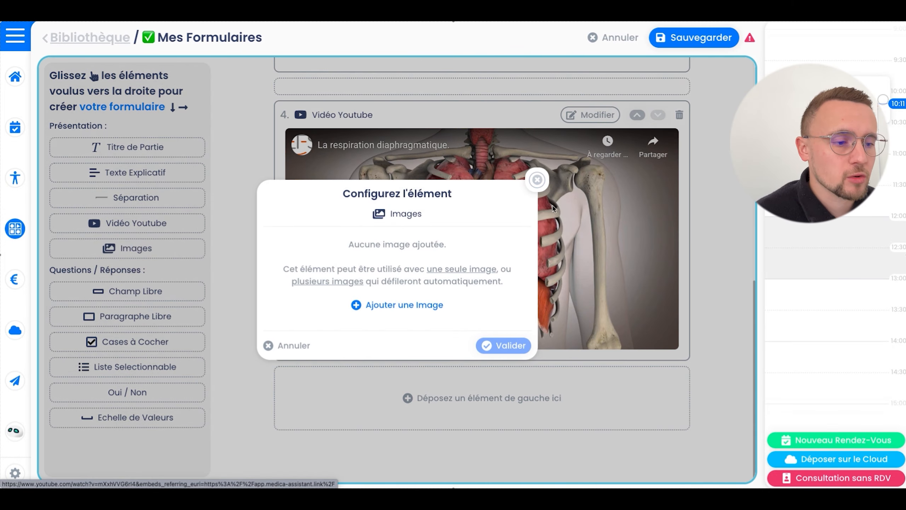
{"action": "left_click", "coordinate": [538, 181]}
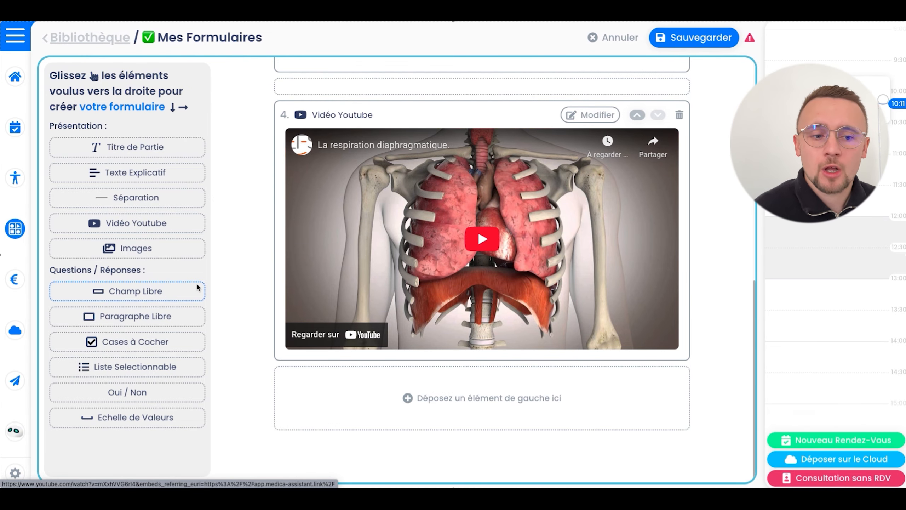
Add a Champ Libre question below the video titled "Comment ca va ajd ?", without making the answer mandatory
{"action": "left_click_drag", "start_coordinate": [117, 295], "coordinate": [432, 398]}
{"action": "left_click", "coordinate": [331, 284]}
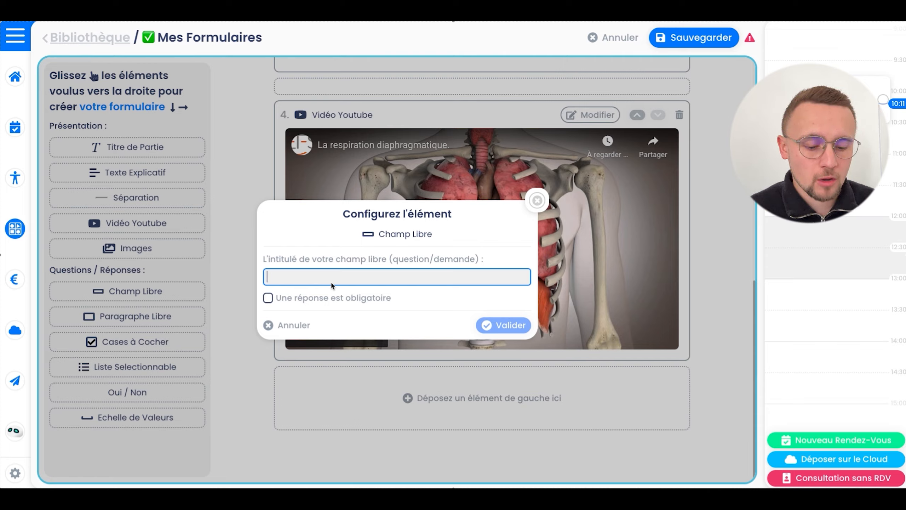
{"action": "type", "text": "Commente"}
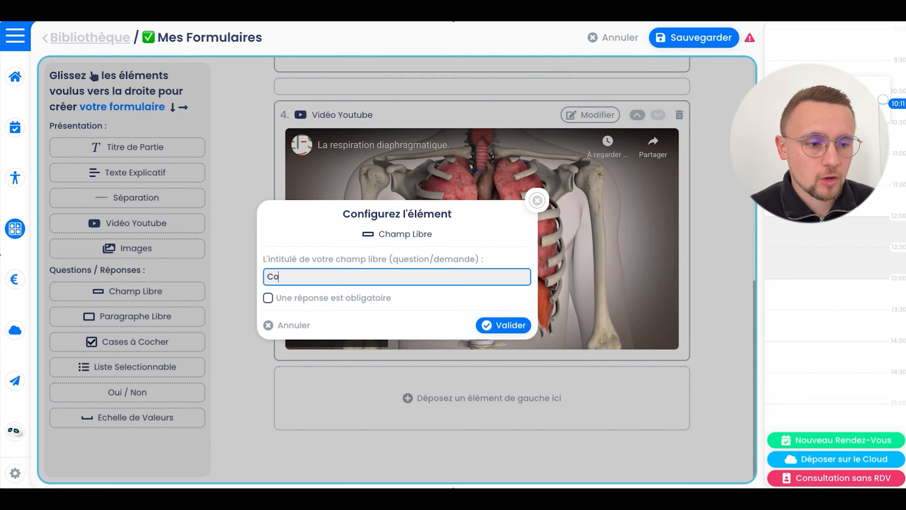
{"action": "key", "text": "BackSpace"}
{"action": "key", "text": "BackSpace"}
{"action": "type", "text": "t ca va ajd ?"}
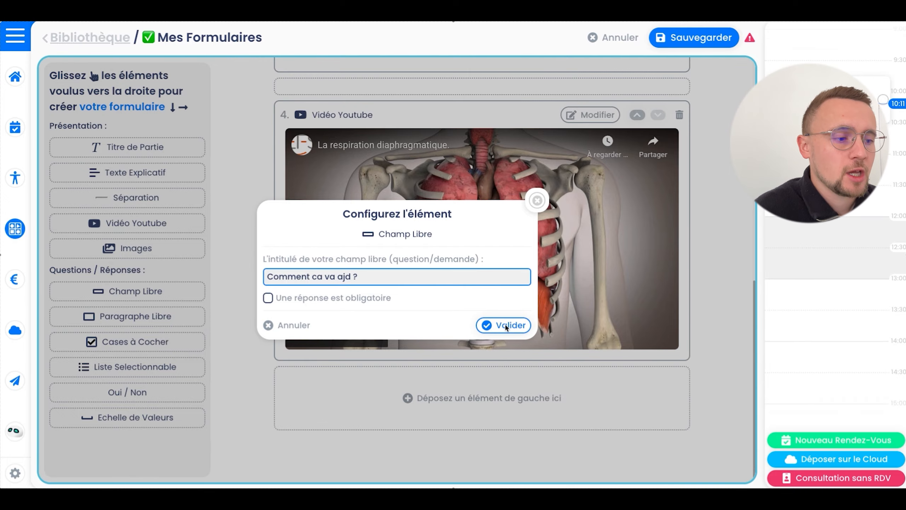
{"action": "left_click", "coordinate": [490, 324]}
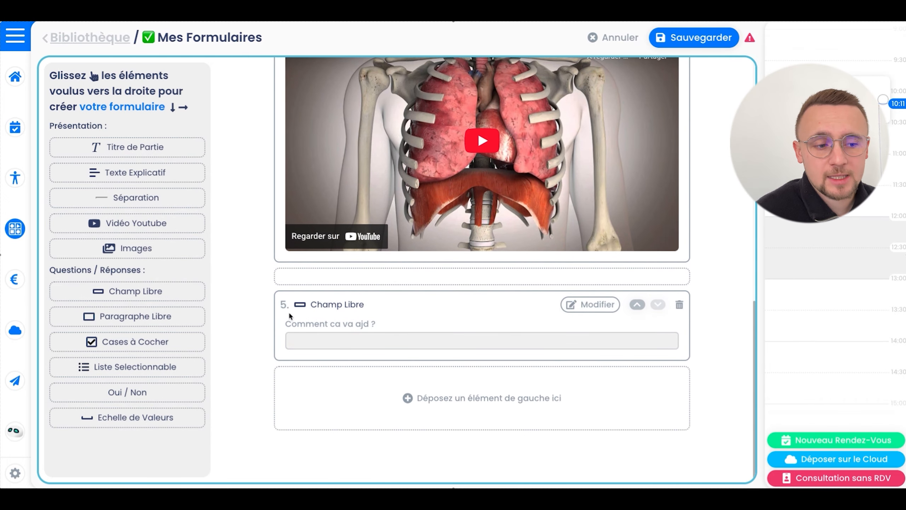
{"action": "left_click", "coordinate": [325, 344]}
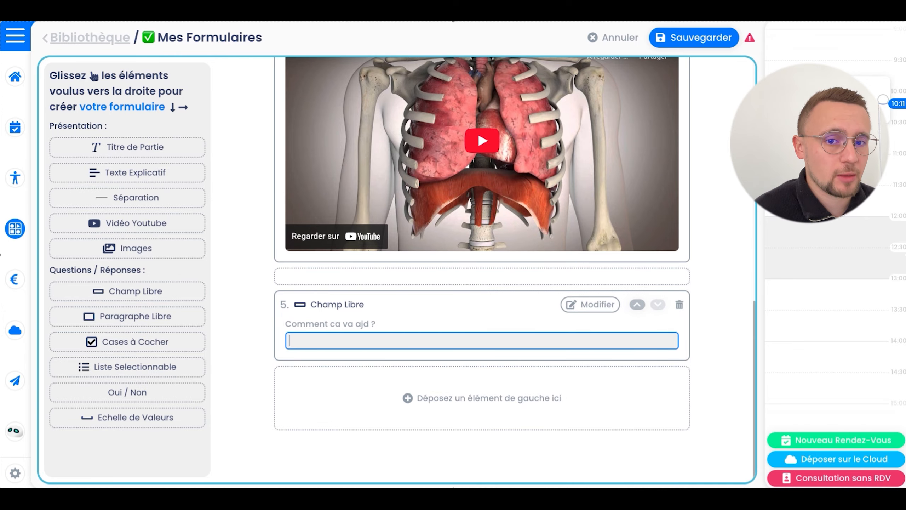
Add a Paragraphe Libre question below the Champ Libre titled "veuillez détaillez votre venue", without making the answer mandatory
{"action": "left_click_drag", "start_coordinate": [178, 317], "coordinate": [389, 393]}
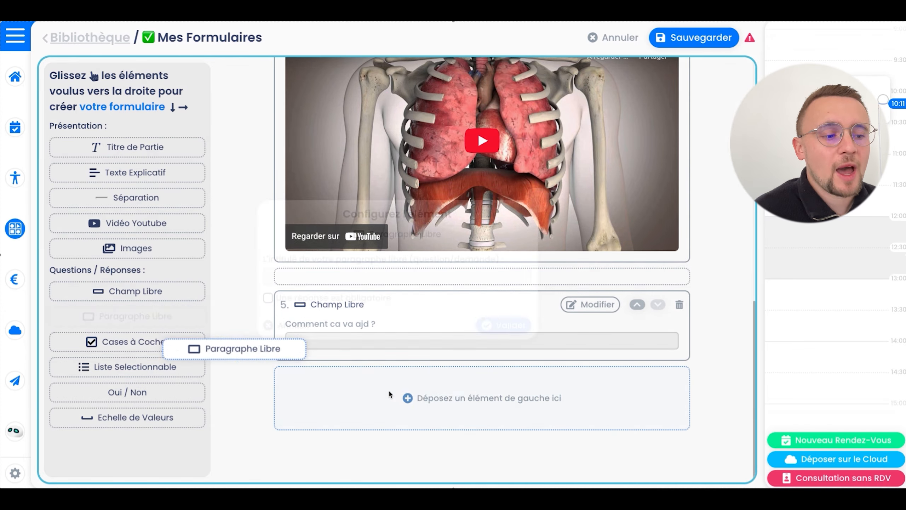
{"action": "left_click", "coordinate": [330, 272]}
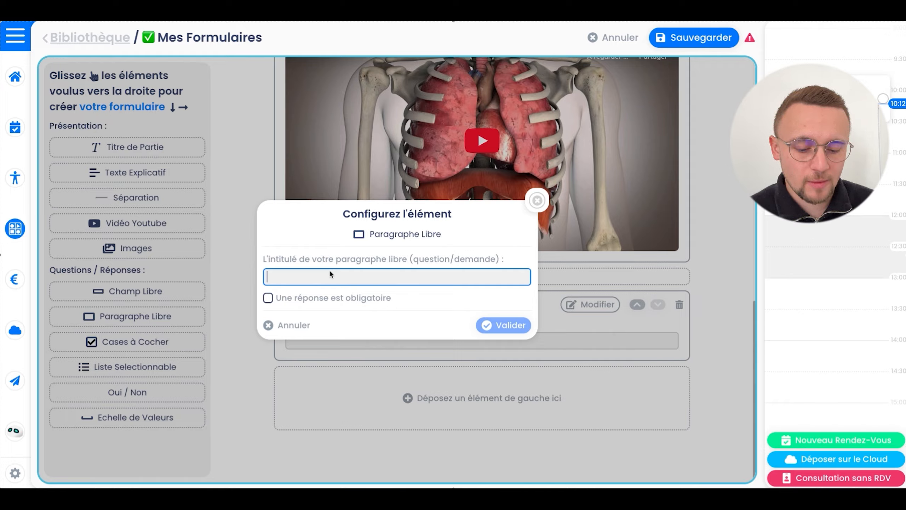
{"action": "type", "text": "veuillez d"}
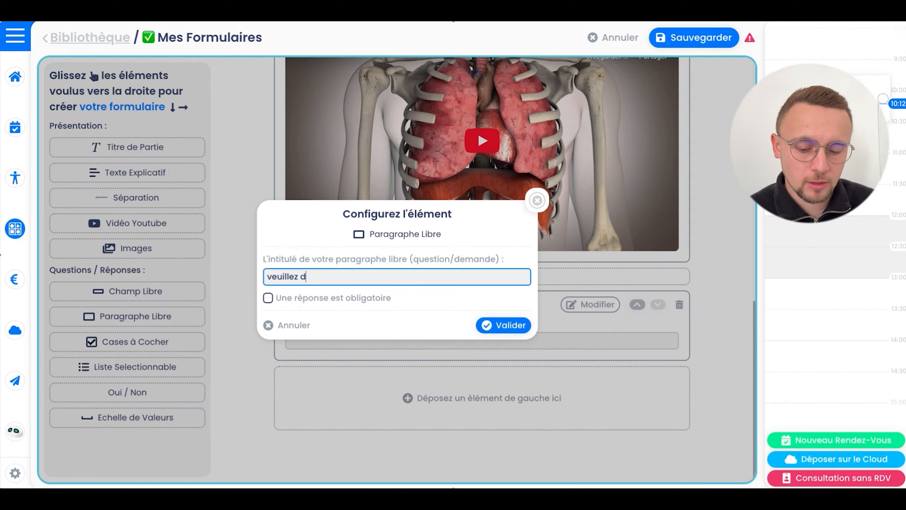
{"action": "type", "text": "étaillez vot"}
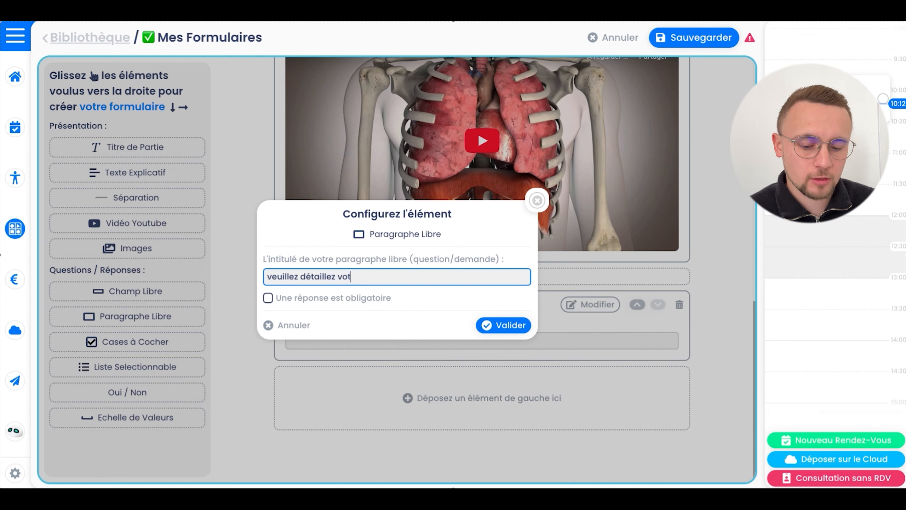
{"action": "type", "text": "re venue"}
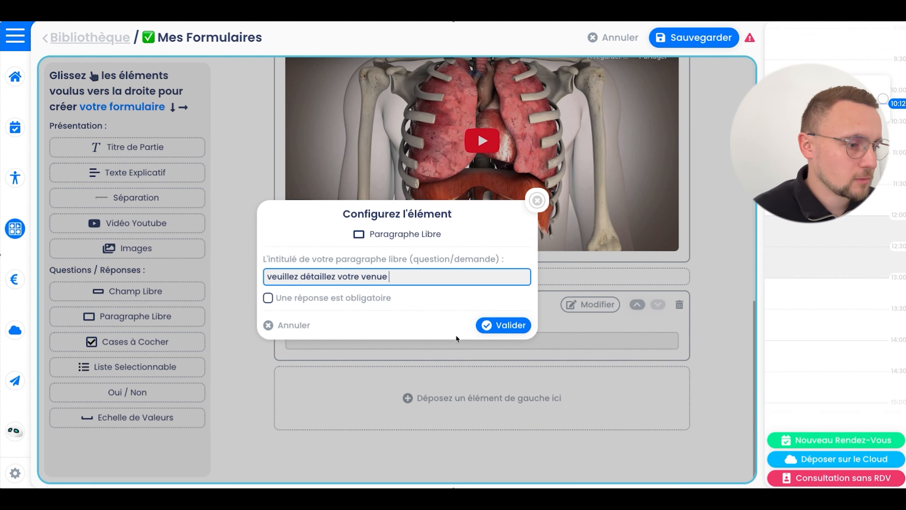
{"action": "key", "text": "Return"}
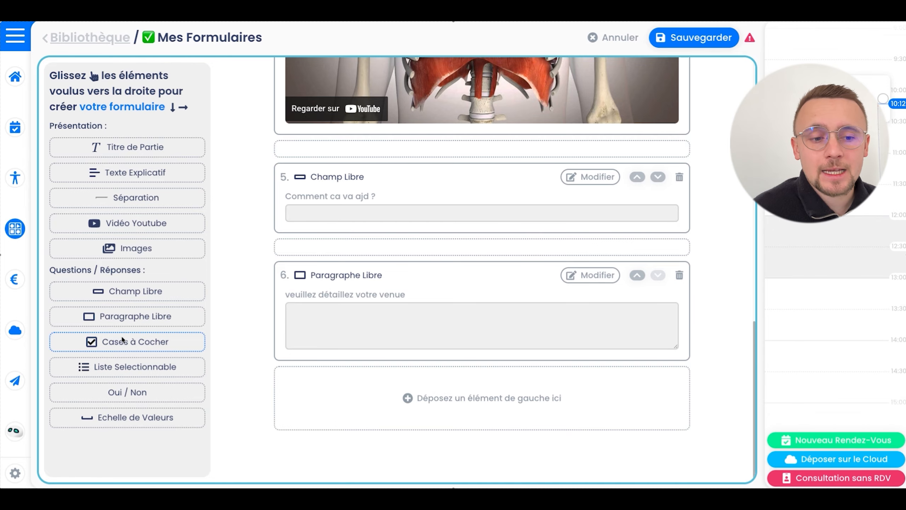
Add a Cases à Cocher element below the Paragraphe Libre, titled "Question test" with a mandatory answer
{"action": "left_click_drag", "start_coordinate": [123, 341], "coordinate": [367, 375]}
{"action": "left_click", "coordinate": [327, 252]}
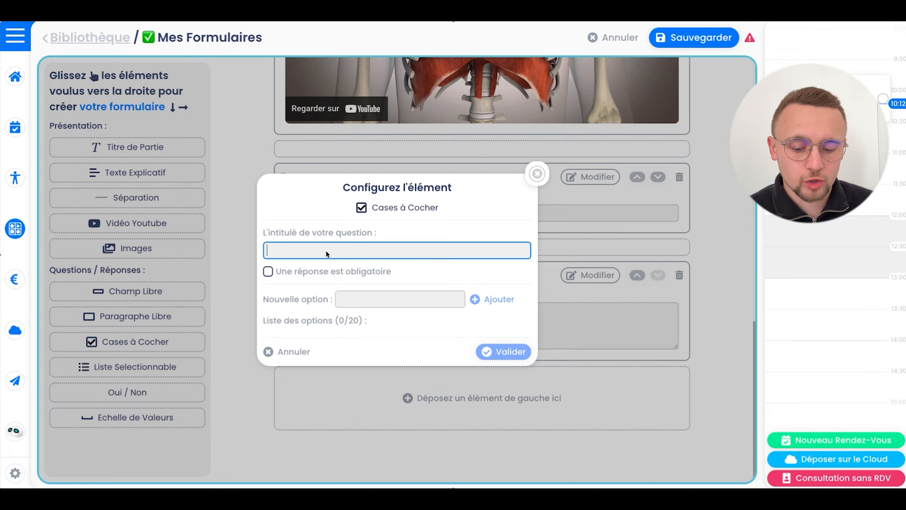
{"action": "type", "text": "Réponse"}
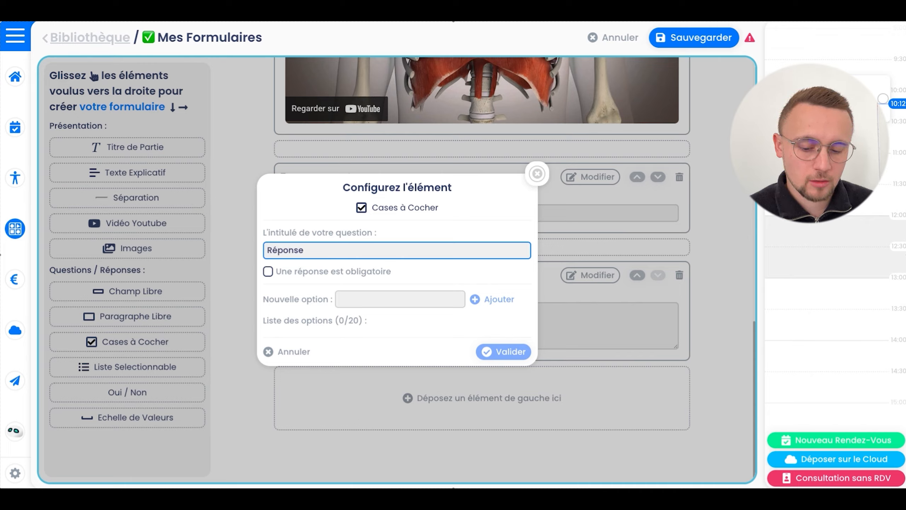
{"action": "key", "text": "BackSpace"}
{"action": "key", "text": "BackSpace"}
{"action": "key", "text": "BackSpace"}
{"action": "key", "text": "BackSpace"}
{"action": "key", "text": "BackSpace"}
{"action": "key", "text": "BackSpace"}
{"action": "key", "text": "BackSpace"}
{"action": "key", "text": "BackSpace"}
{"action": "type", "text": "Quest"}
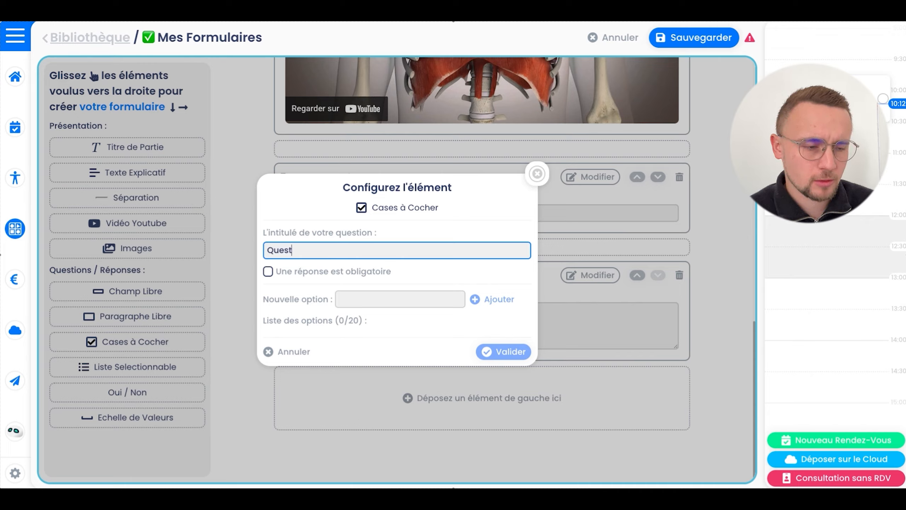
{"action": "type", "text": "ion test"}
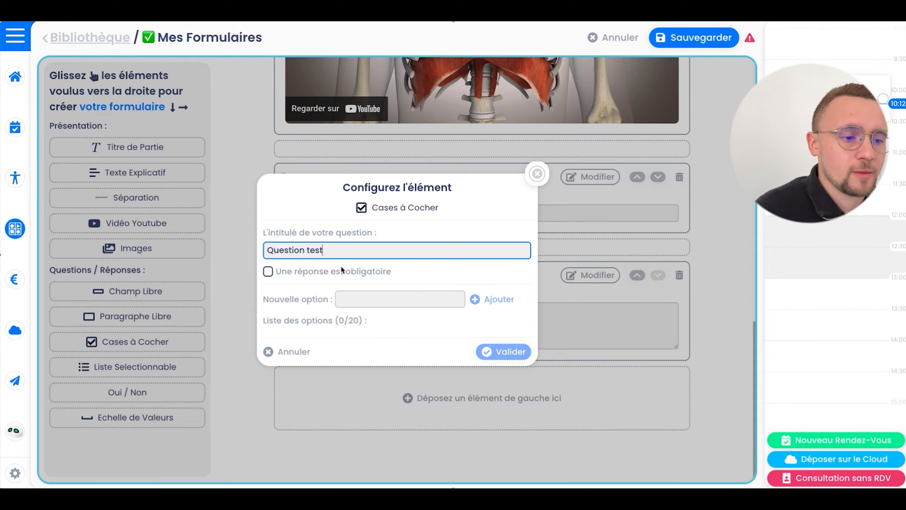
{"action": "left_click", "coordinate": [341, 267]}
Give the checkbox question the options A, B, C and D and validate it
{"action": "left_click", "coordinate": [399, 297]}
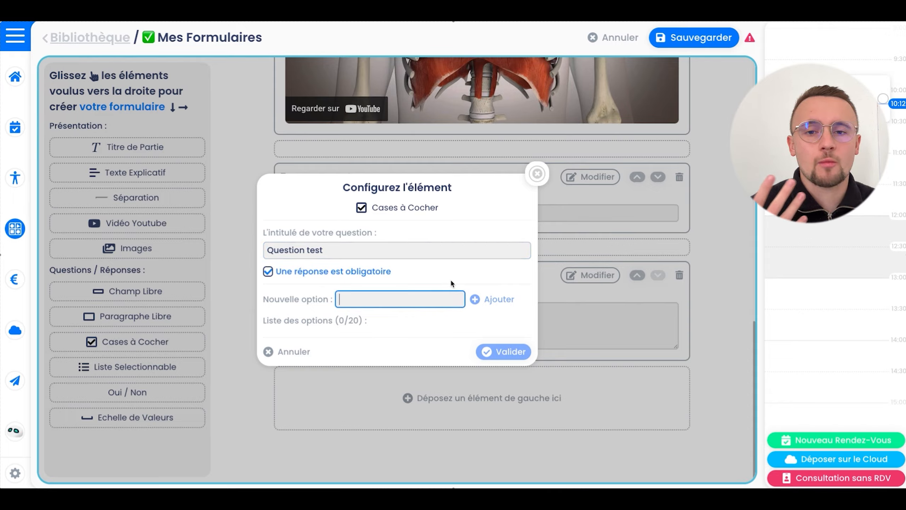
{"action": "type", "text": "A"}
{"action": "left_click", "coordinate": [496, 299]}
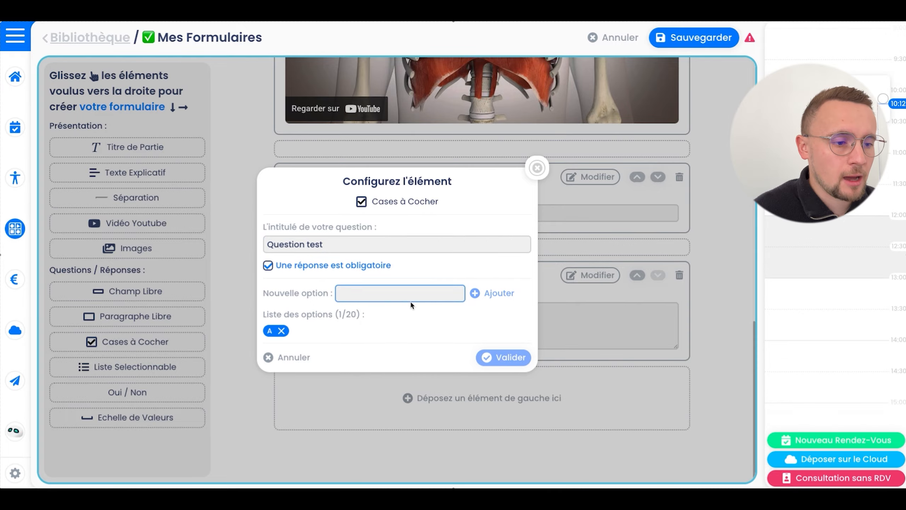
{"action": "left_click", "coordinate": [408, 293]}
{"action": "type", "text": "B"}
{"action": "key", "text": "Return"}
{"action": "type", "text": "C"}
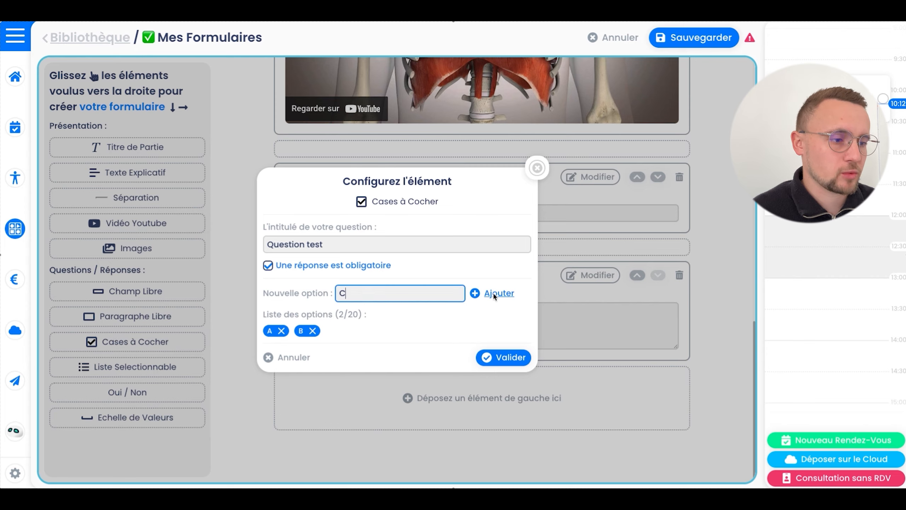
{"action": "key", "text": "Return"}
{"action": "type", "text": "D"}
{"action": "key", "text": "Return"}
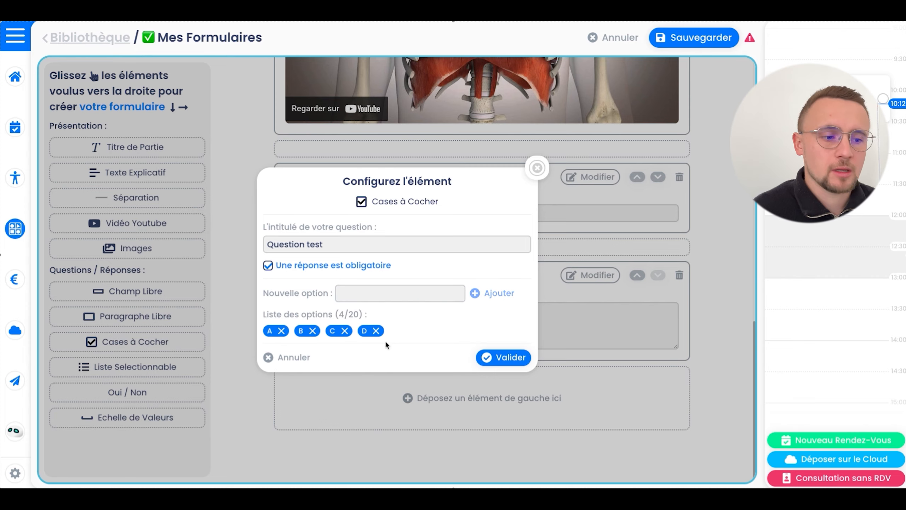
{"action": "left_click", "coordinate": [502, 357]}
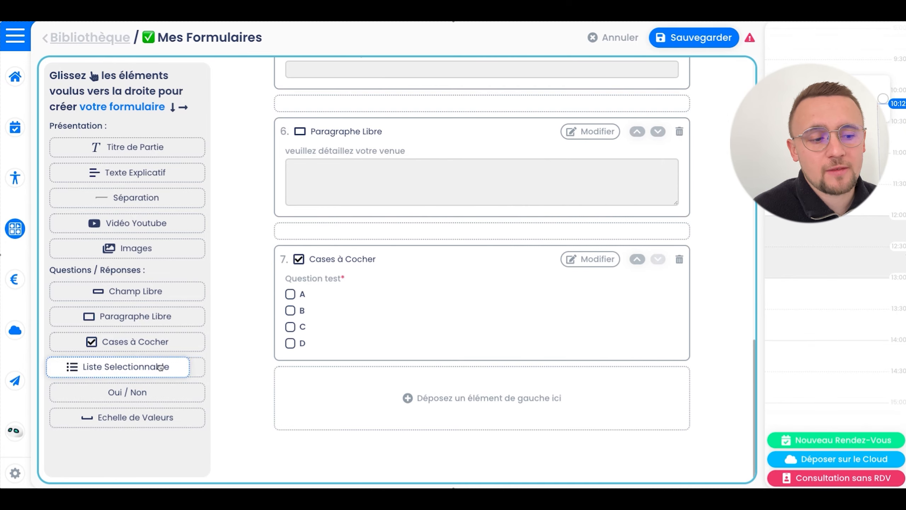
Add a Liste Selectionnable element below the checkbox question and title it "QUestion test"
{"action": "left_click_drag", "start_coordinate": [136, 367], "coordinate": [385, 378]}
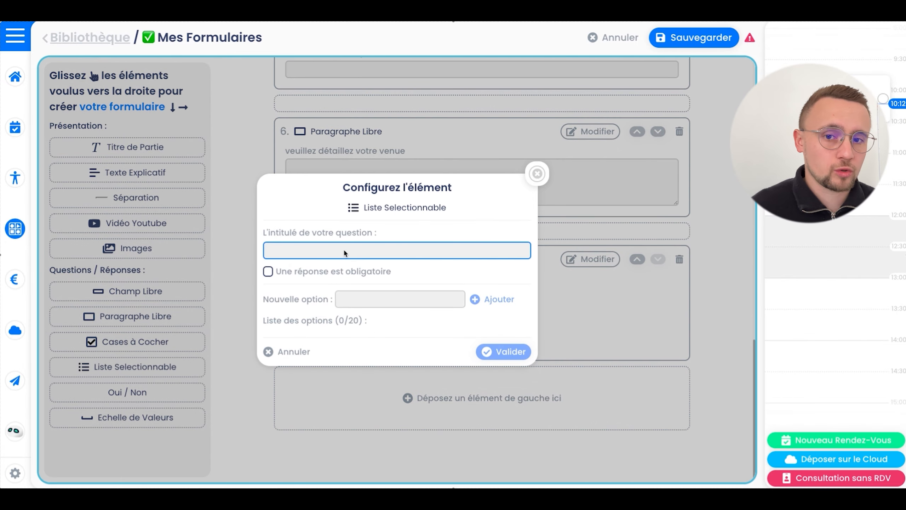
{"action": "type", "text": "QUestion "}
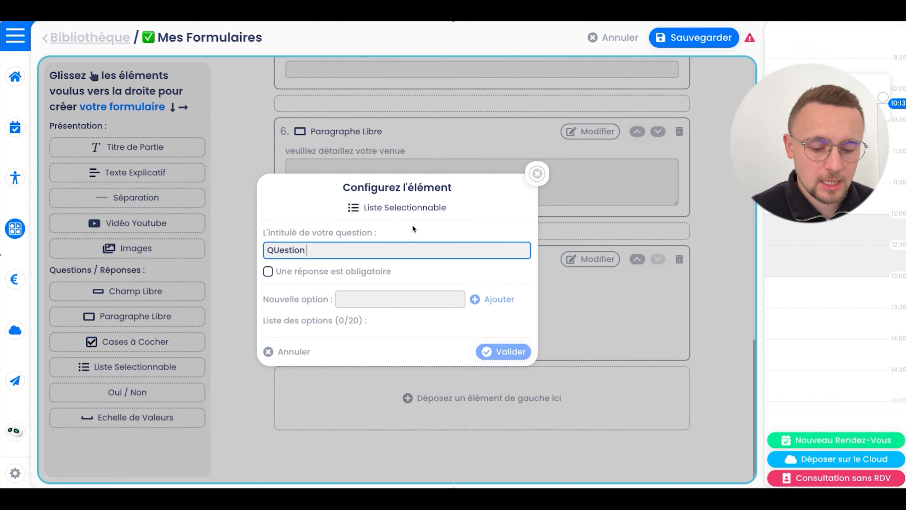
{"action": "type", "text": "test"}
Give the selectable list the options A, B, C and D, validate it and preview its choices in the form
{"action": "left_click", "coordinate": [411, 302]}
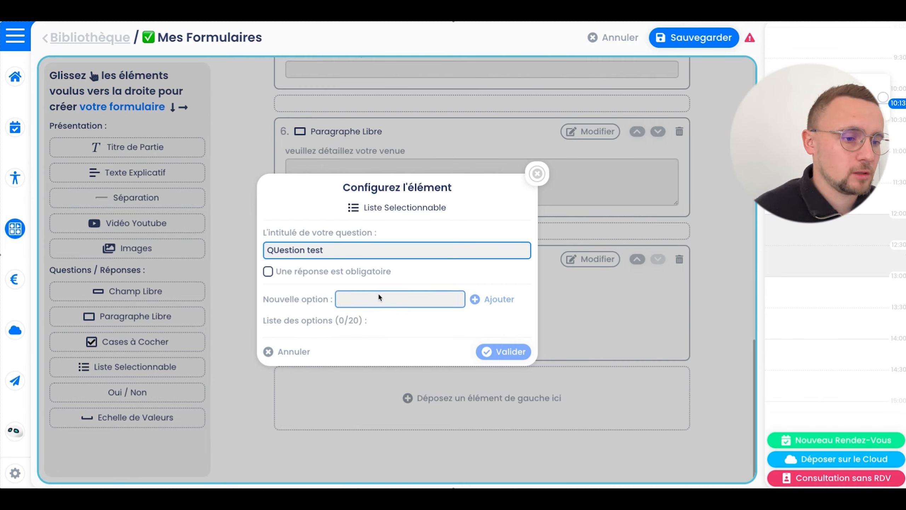
{"action": "type", "text": "A"}
{"action": "left_click", "coordinate": [486, 301]}
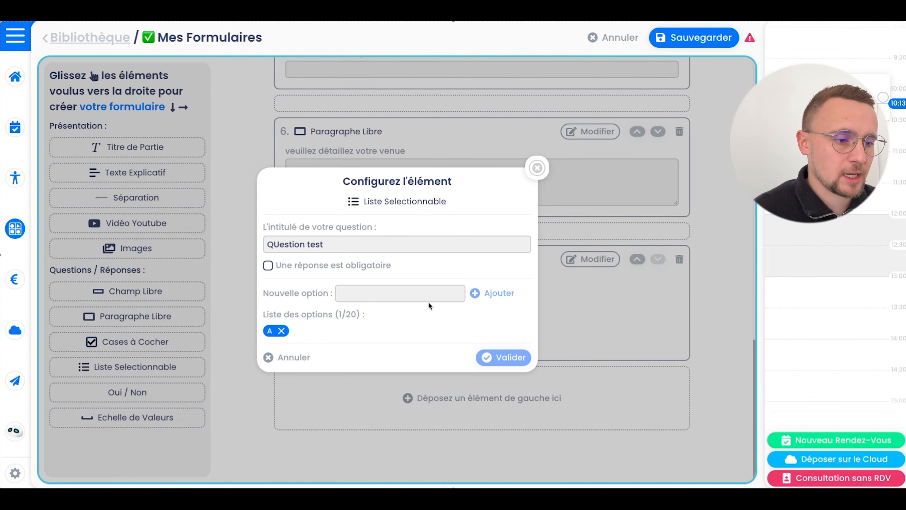
{"action": "type", "text": "B"}
{"action": "left_click", "coordinate": [492, 297]}
{"action": "type", "text": "C"}
{"action": "left_click", "coordinate": [489, 298]}
{"action": "type", "text": "D"}
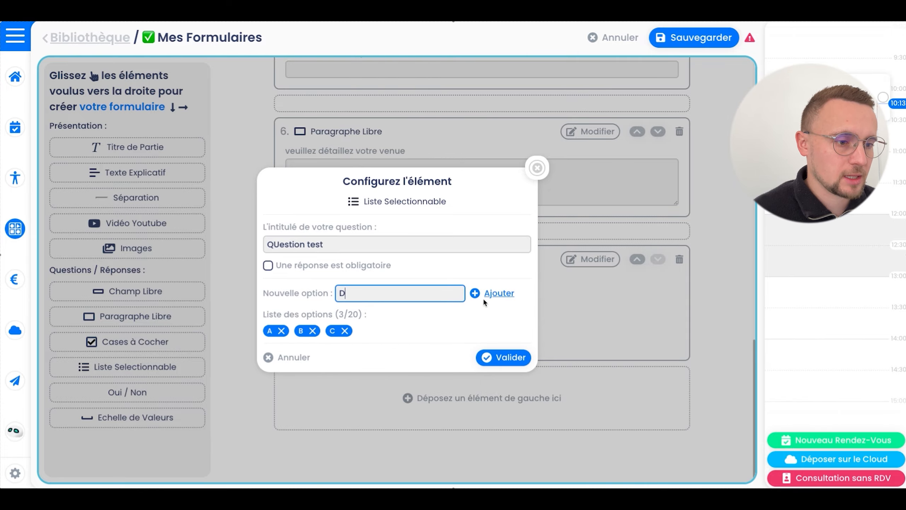
{"action": "key", "text": "Return"}
{"action": "left_click", "coordinate": [506, 356]}
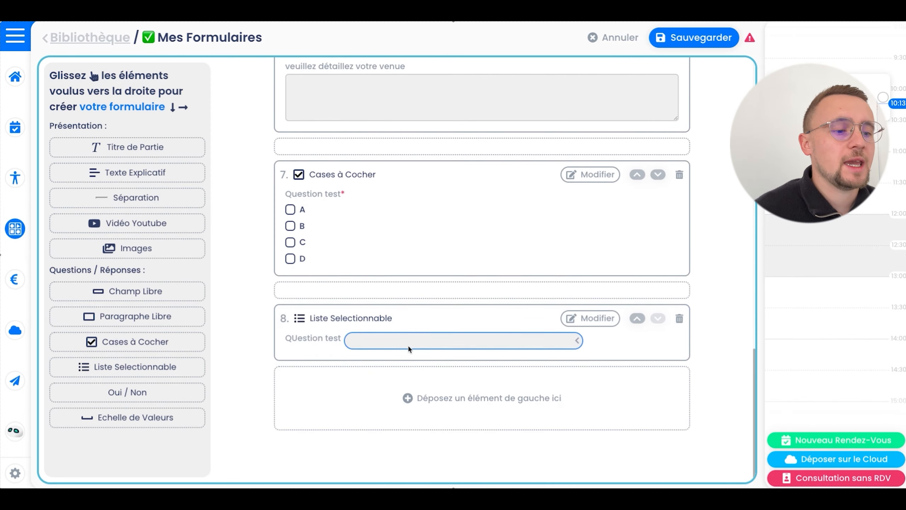
{"action": "left_click", "coordinate": [469, 342]}
{"action": "left_click", "coordinate": [230, 348]}
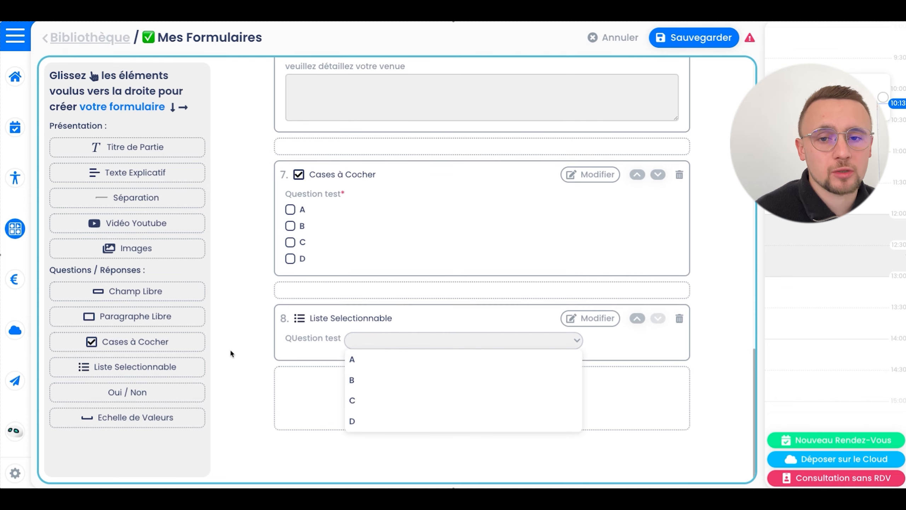
Add a Oui / Non question below the selectable list titled "Etes vous fumeur ?" with a mandatory answer
{"action": "left_click_drag", "start_coordinate": [140, 396], "coordinate": [383, 397]}
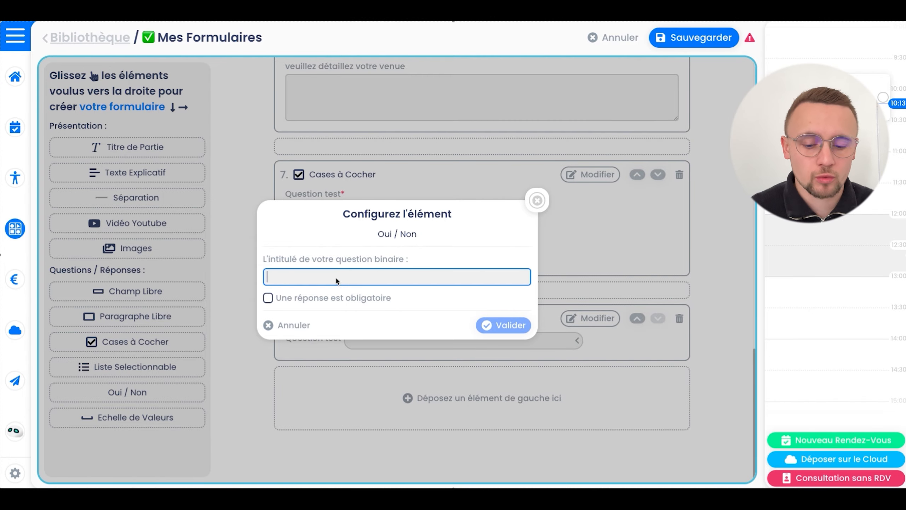
{"action": "type", "text": "Etes "}
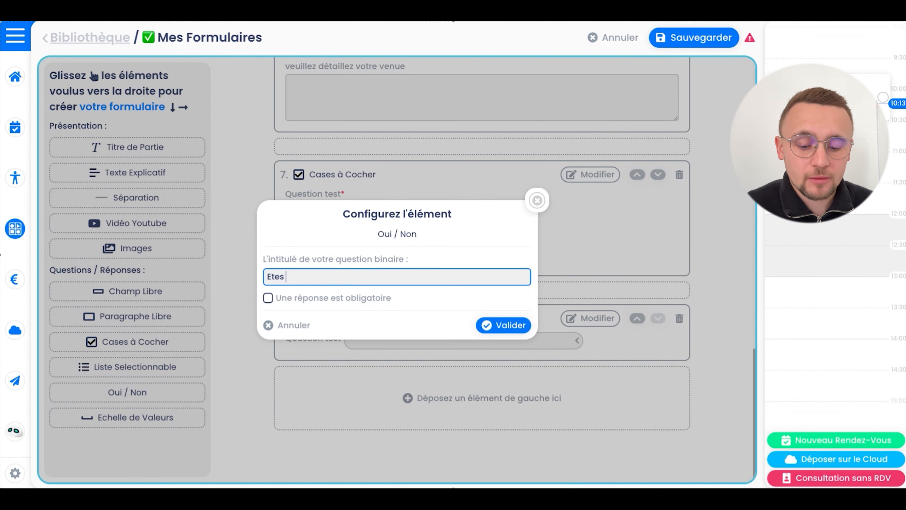
{"action": "type", "text": "vous fumeur ?"}
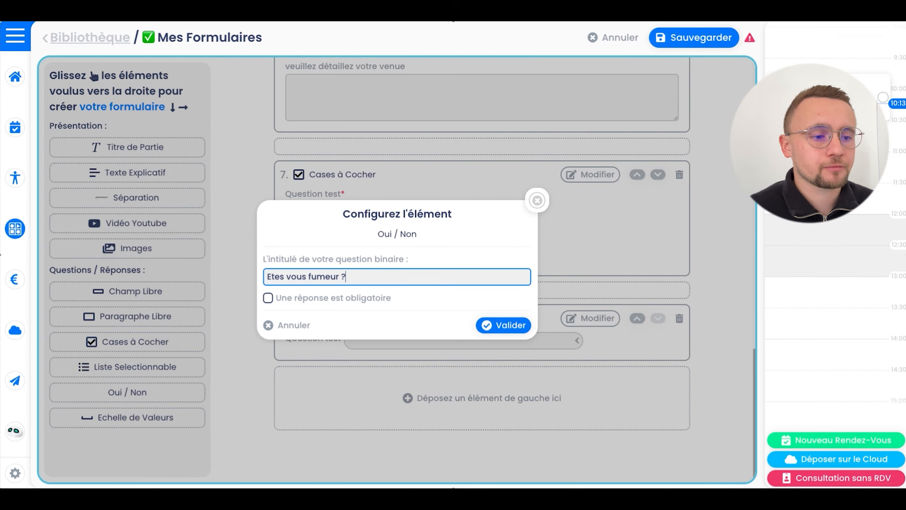
{"action": "left_click", "coordinate": [325, 295]}
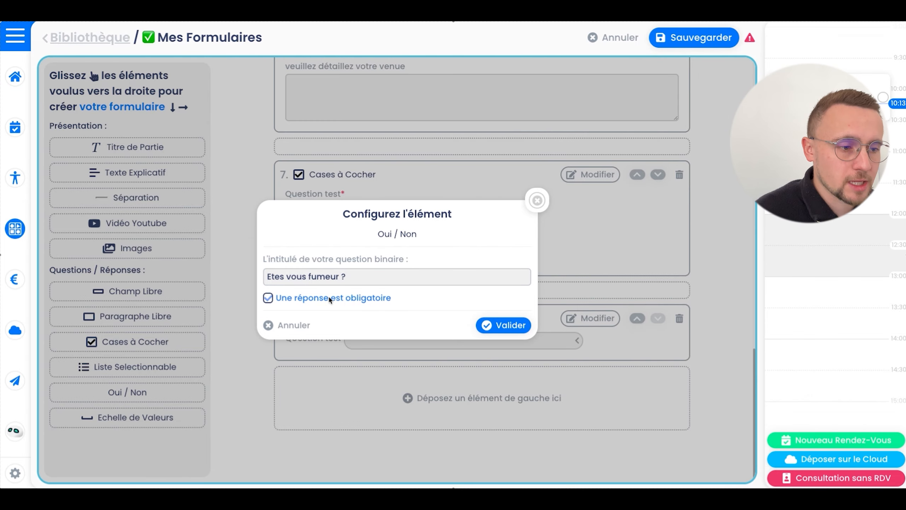
{"action": "left_click", "coordinate": [494, 326]}
Start adding an Echelle de Valeurs element below the Oui / Non question and review its range, step and end-label settings
{"action": "left_click_drag", "start_coordinate": [137, 418], "coordinate": [401, 407]}
{"action": "left_click", "coordinate": [316, 233]}
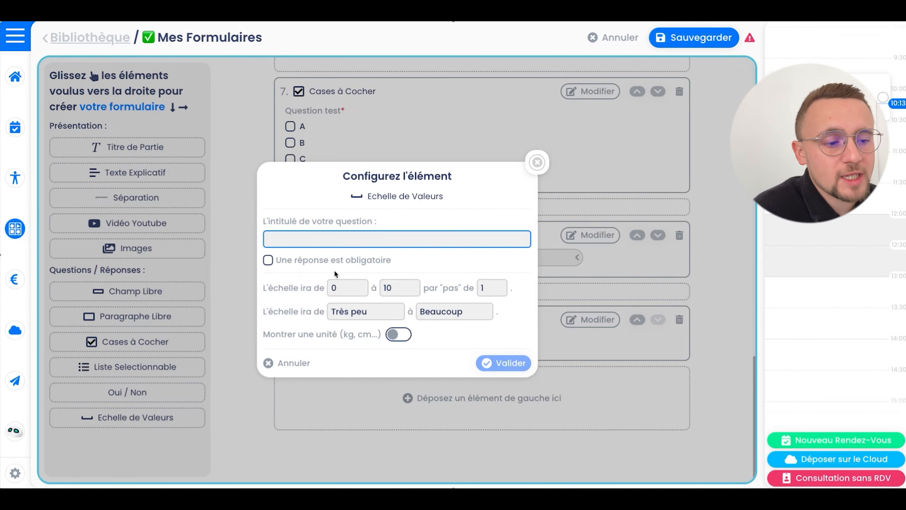
{"action": "left_click", "coordinate": [379, 314]}
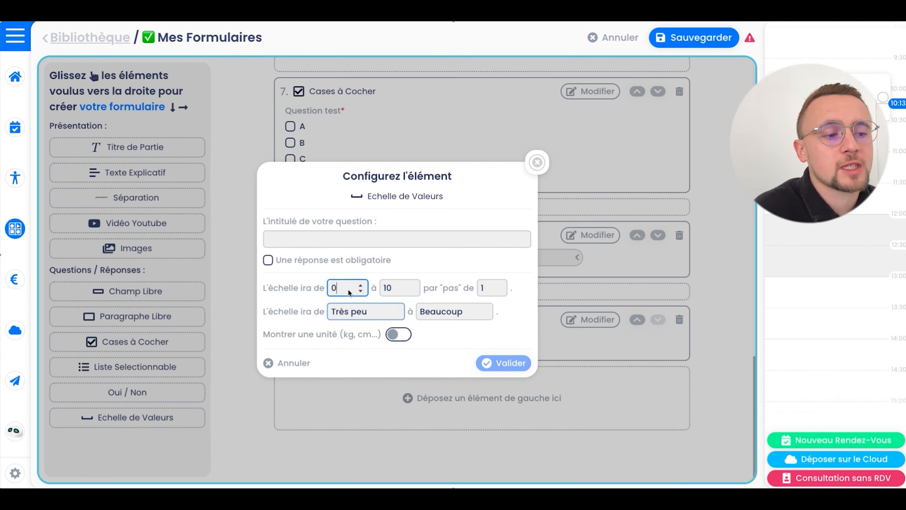
{"action": "left_click", "coordinate": [396, 289]}
{"action": "left_click", "coordinate": [489, 291]}
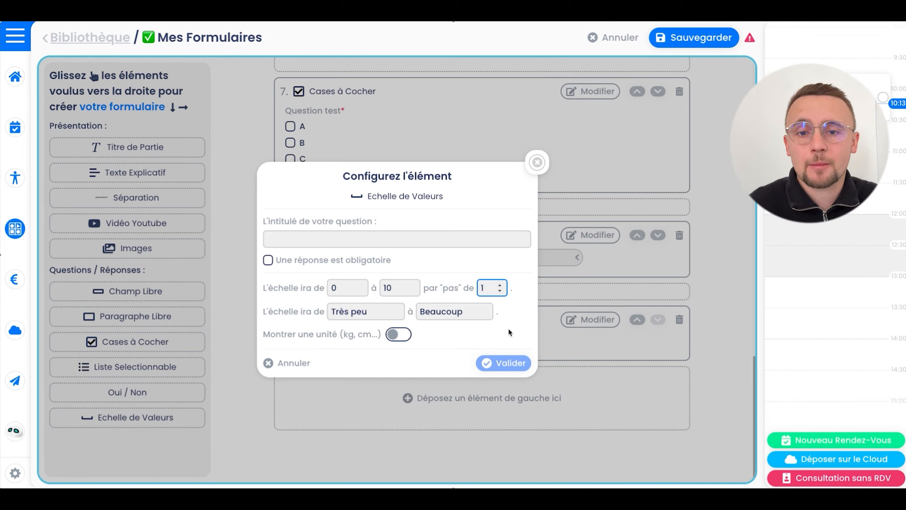
{"action": "left_click_drag", "start_coordinate": [381, 316], "coordinate": [325, 314]}
{"action": "left_click", "coordinate": [381, 316]}
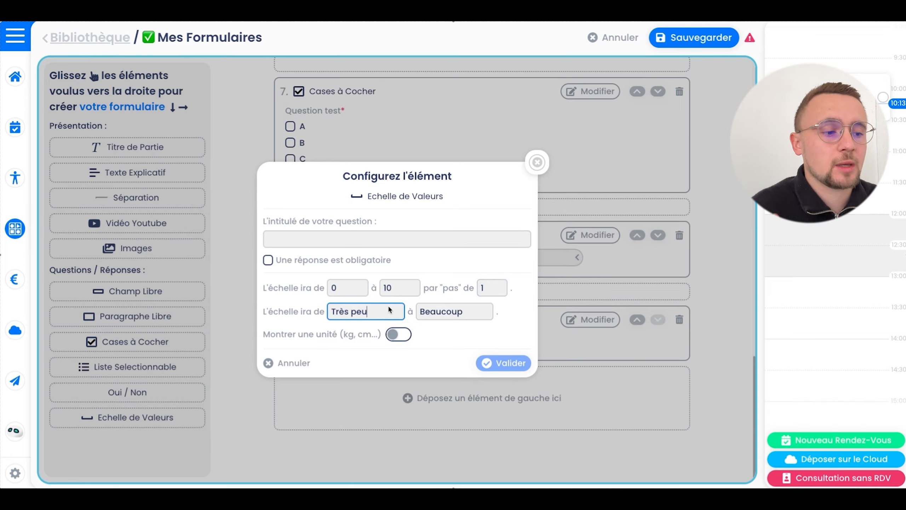
Try showing a unit on the value scale and switch the option back off
{"action": "left_click", "coordinate": [398, 336]}
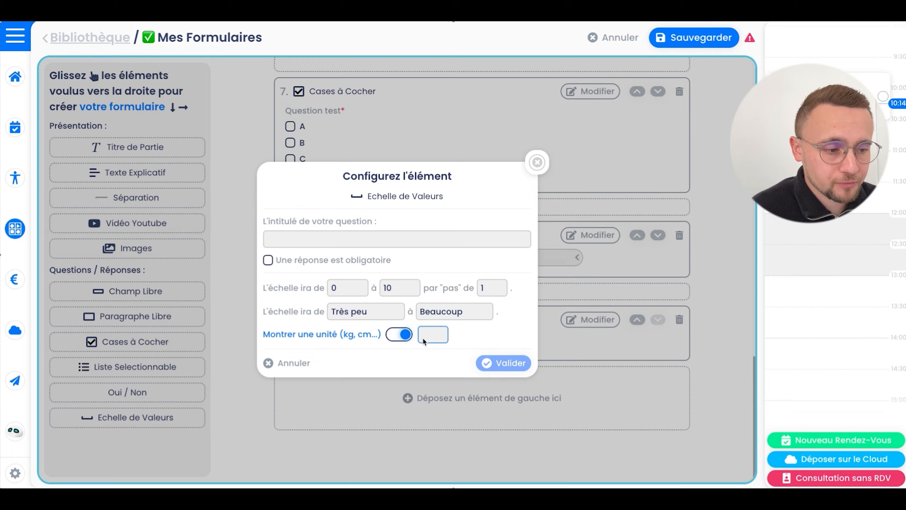
{"action": "left_click", "coordinate": [401, 335]}
{"action": "left_click", "coordinate": [399, 336]}
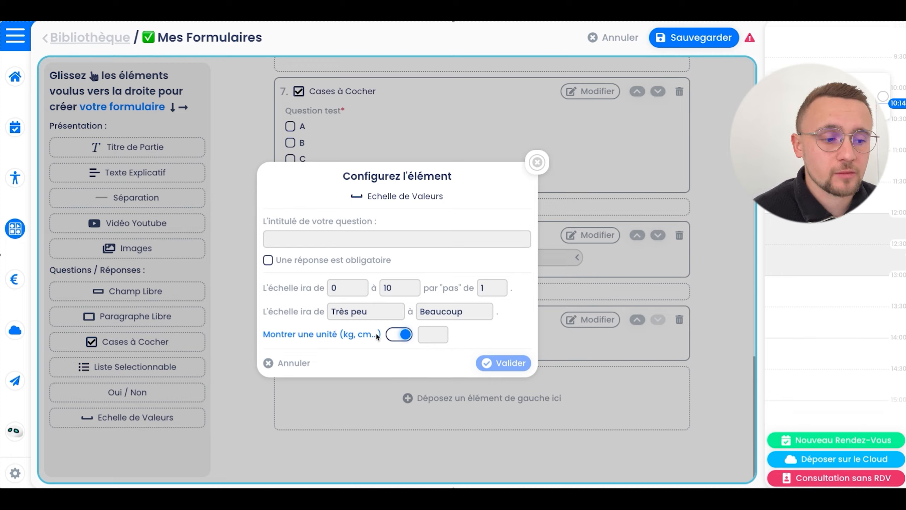
{"action": "left_click", "coordinate": [396, 334]}
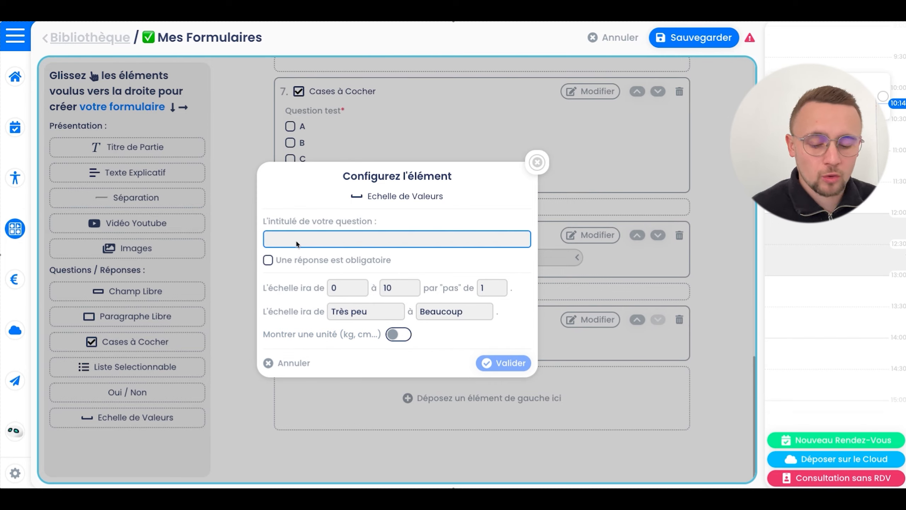
Title the value scale question "Evaluez votre état de stress ajd", validate it and check it in the form
{"action": "type", "text": "Evaluez "}
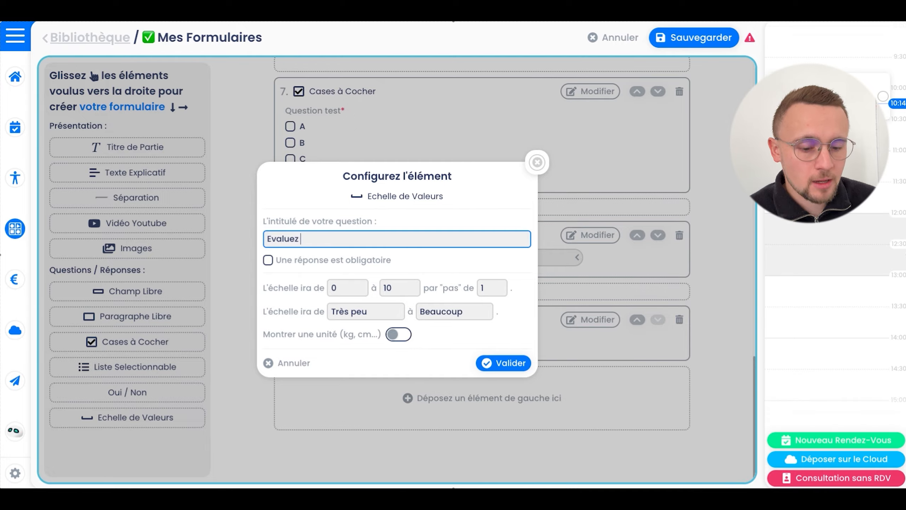
{"action": "type", "text": "votre état de stress ajd"}
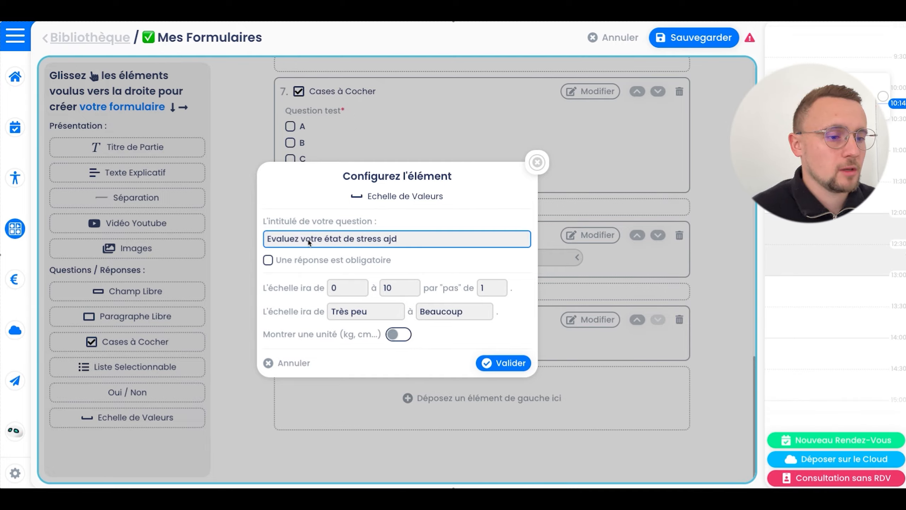
{"action": "left_click", "coordinate": [498, 363]}
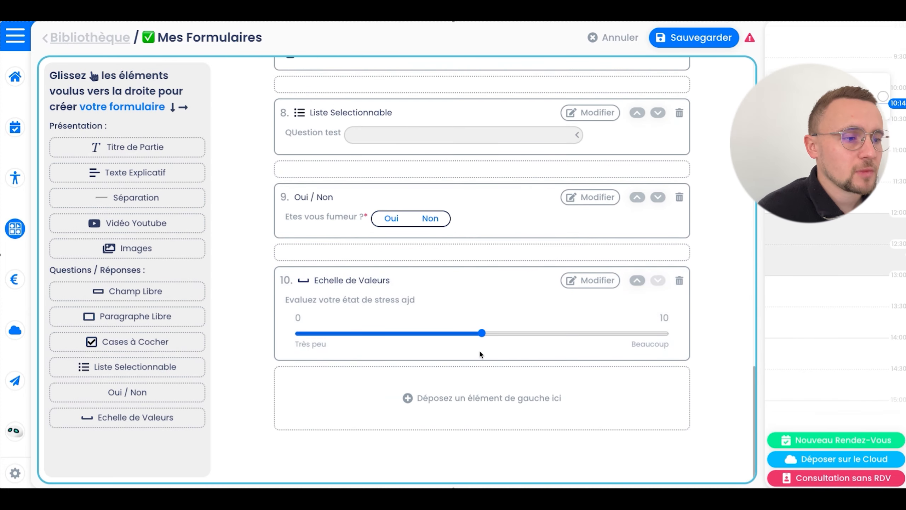
{"action": "scroll", "coordinate": [333, 370], "scroll_direction": "up", "scroll_amount": 12}
{"action": "scroll", "coordinate": [597, 319], "scroll_direction": "down", "scroll_amount": 12}
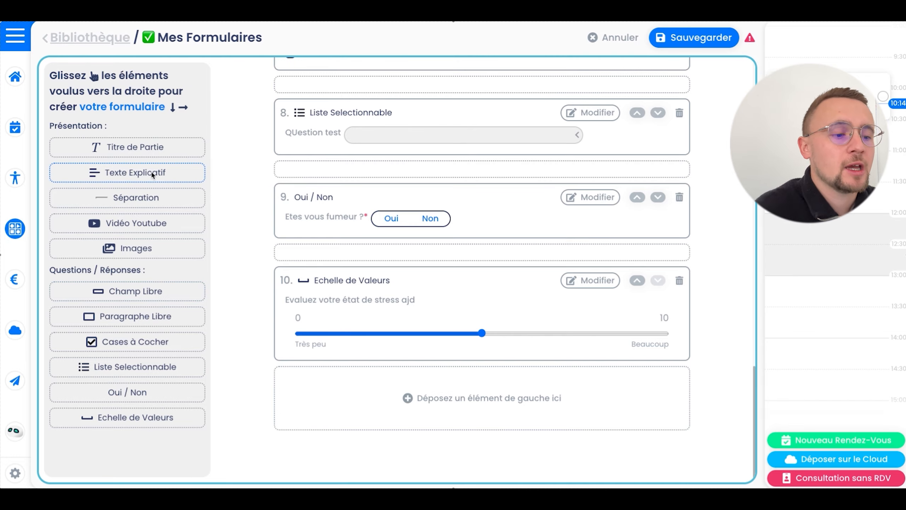
{"action": "left_click_drag", "start_coordinate": [135, 147], "coordinate": [430, 378]}
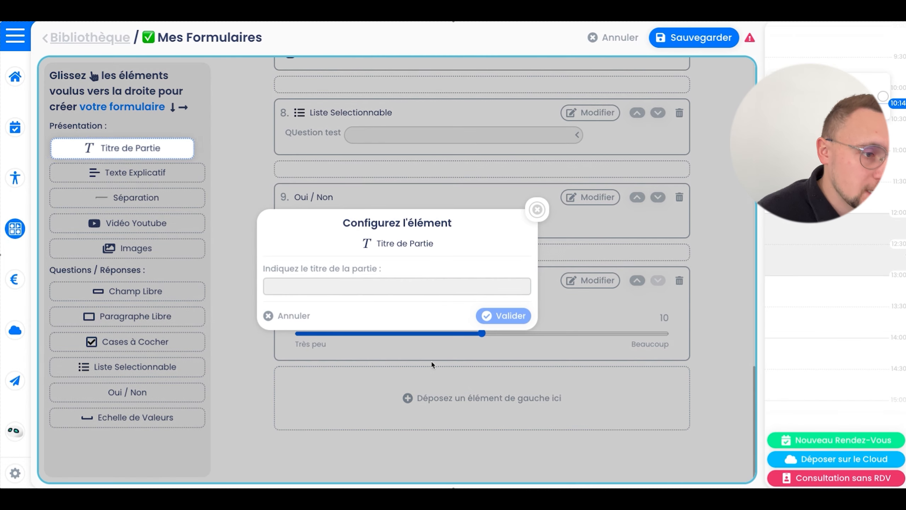
{"action": "left_click", "coordinate": [533, 217]}
{"action": "left_click_drag", "start_coordinate": [194, 291], "coordinate": [430, 378]}
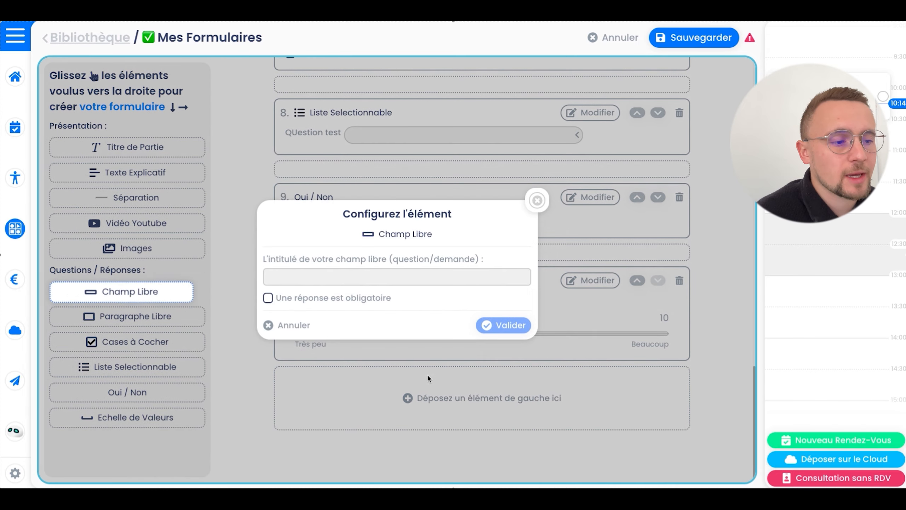
{"action": "left_click", "coordinate": [538, 201]}
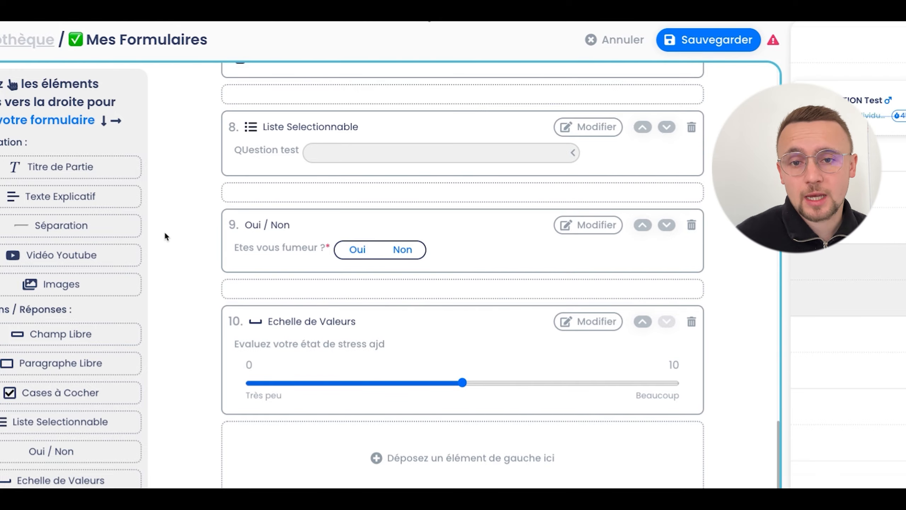
Save the finished form to the library
{"action": "left_click", "coordinate": [713, 42]}
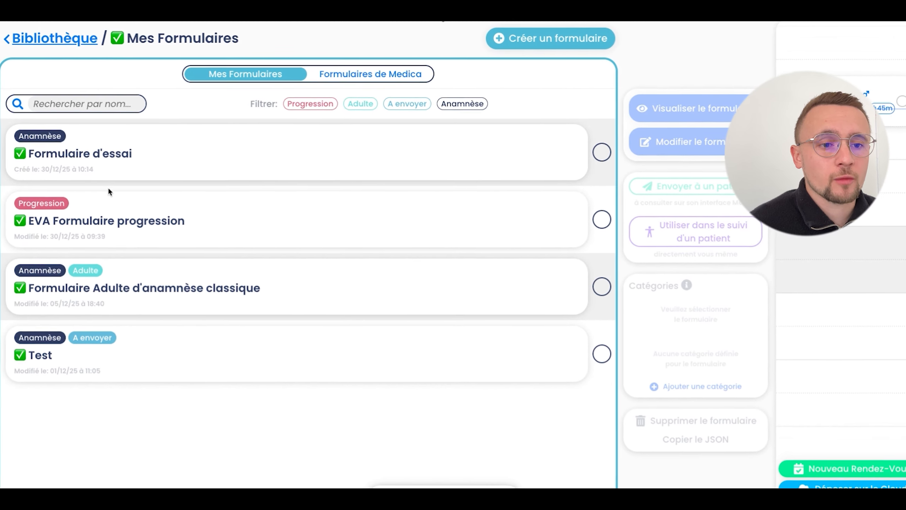
Create and validate a yellow "Enfant" category for "Formulaire d'essai" and filter the forms by that category
{"action": "left_click", "coordinate": [50, 134]}
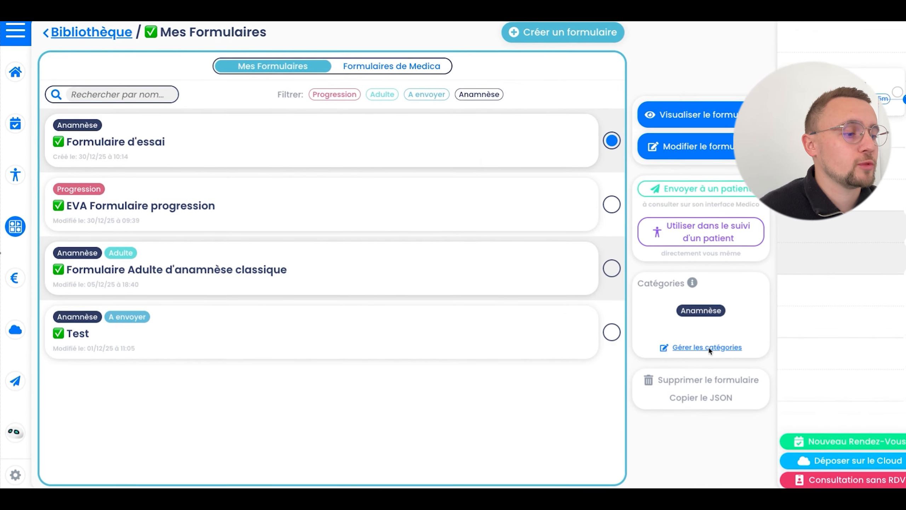
{"action": "left_click", "coordinate": [687, 349]}
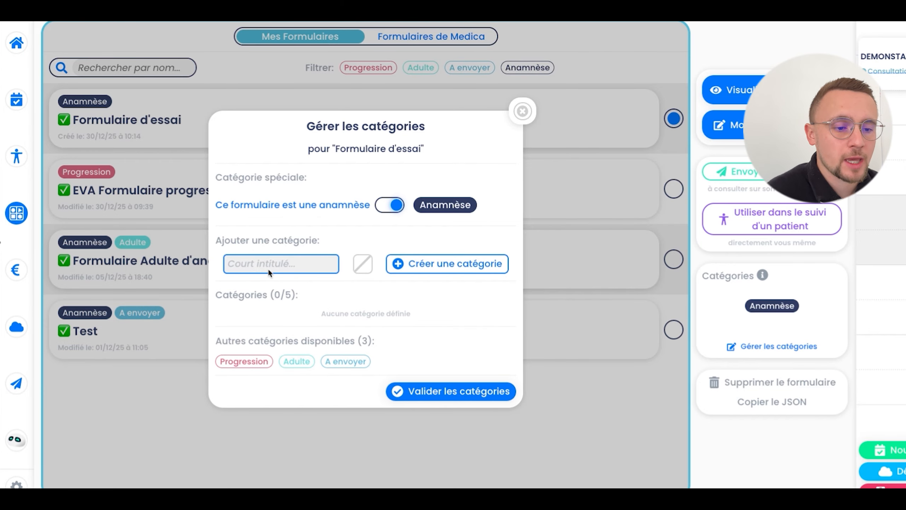
{"action": "type", "text": "Enfant"}
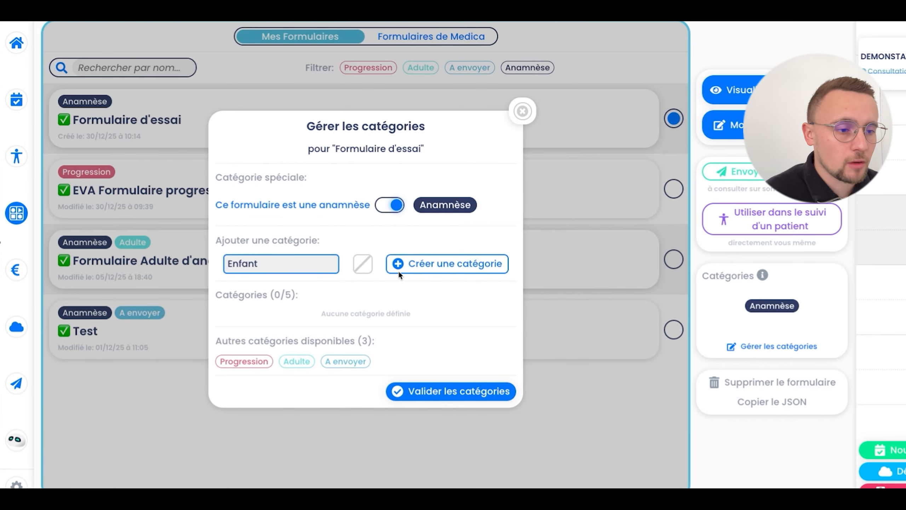
{"action": "left_click", "coordinate": [358, 264]}
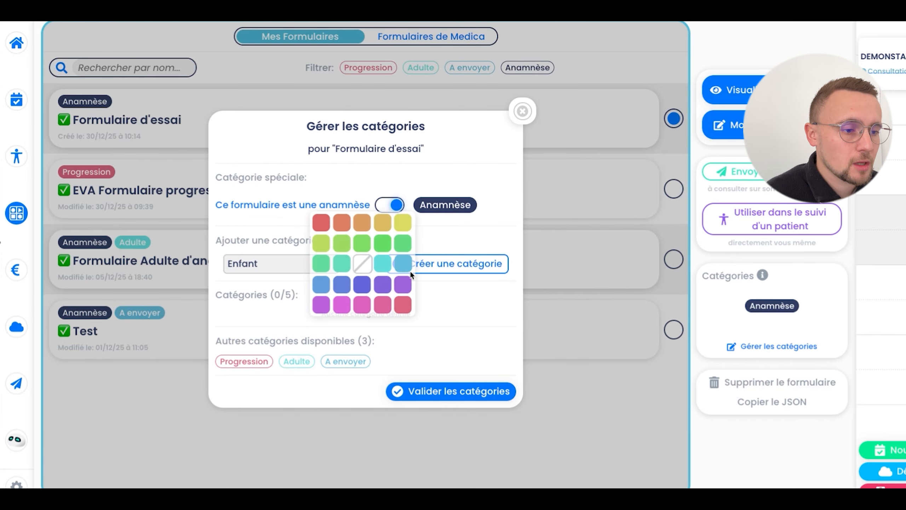
{"action": "left_click", "coordinate": [402, 223]}
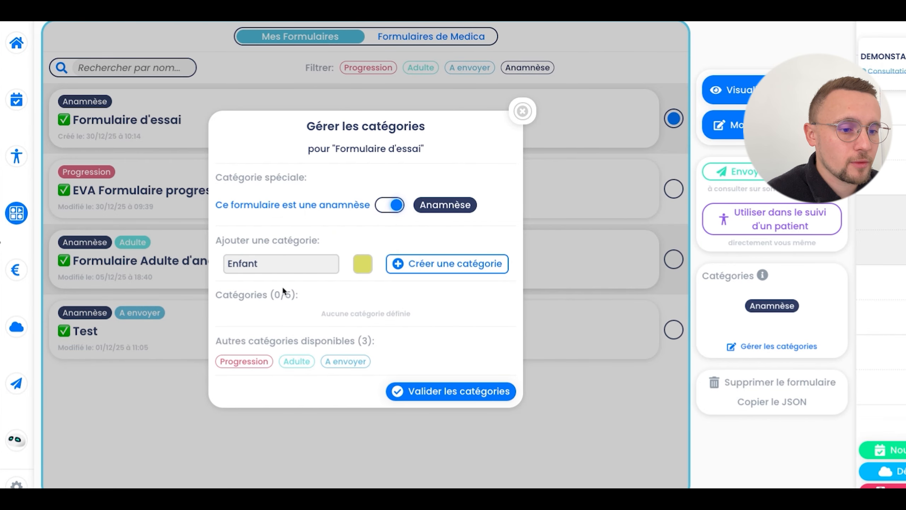
{"action": "left_click", "coordinate": [446, 264]}
{"action": "left_click", "coordinate": [446, 393]}
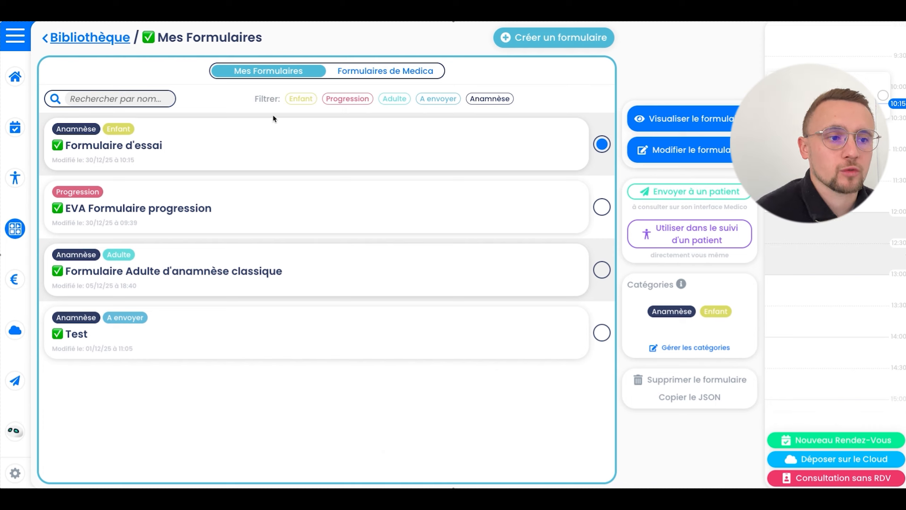
{"action": "left_click", "coordinate": [301, 99]}
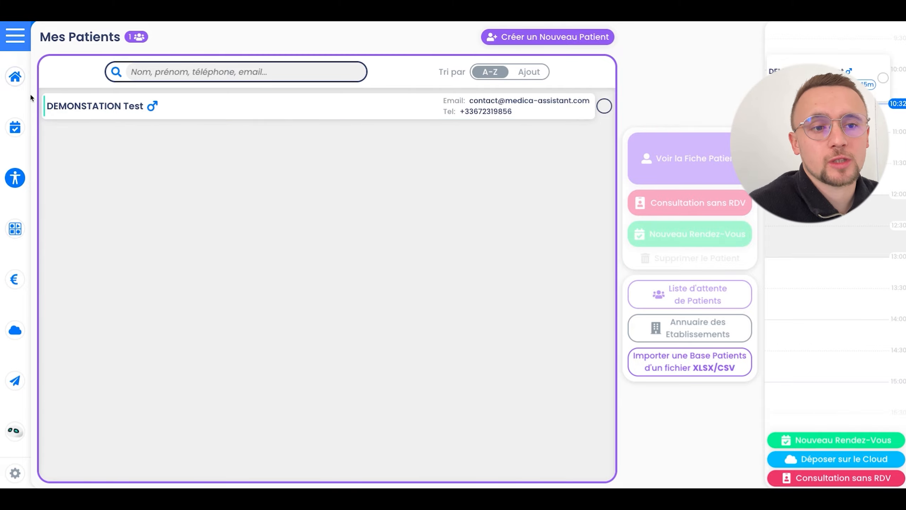
Open the demo patient's record from the patient list, look at its Anamnèse section and return to Suivi Patient
{"action": "left_click", "coordinate": [218, 111]}
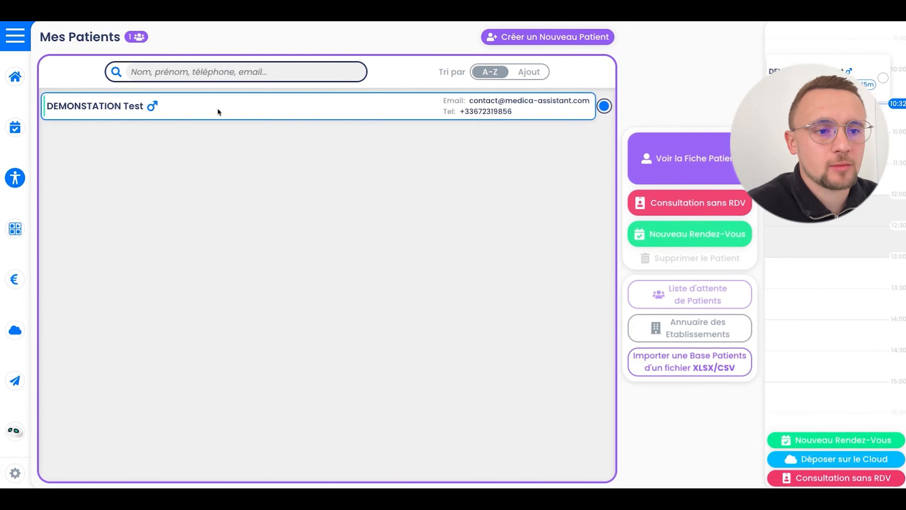
{"action": "left_click", "coordinate": [697, 157]}
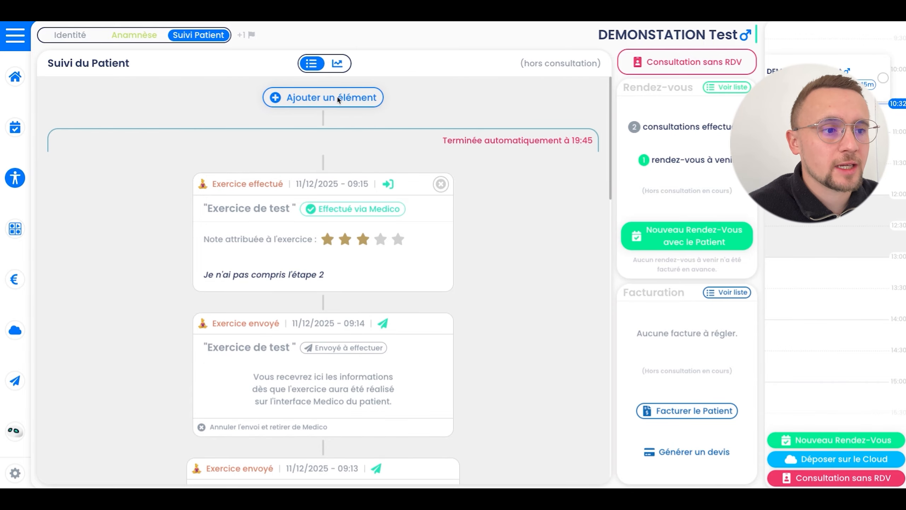
{"action": "left_click", "coordinate": [151, 38]}
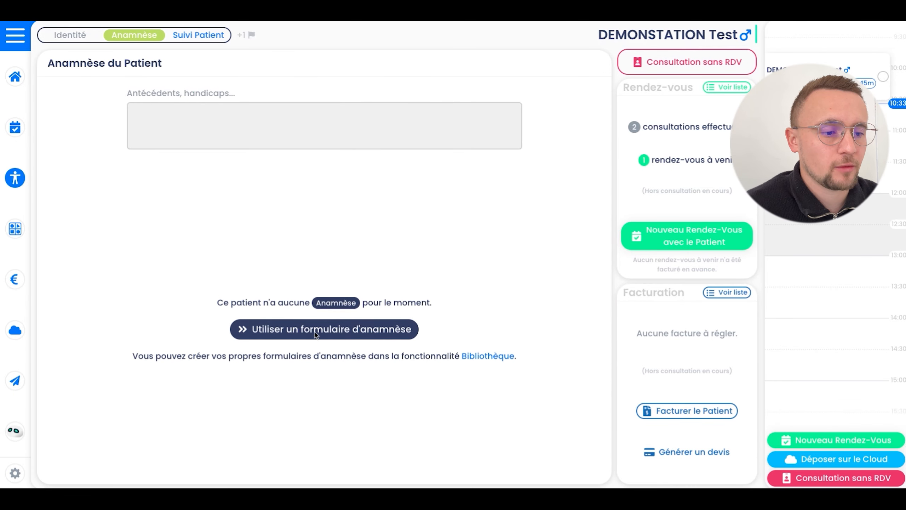
{"action": "left_click", "coordinate": [188, 39]}
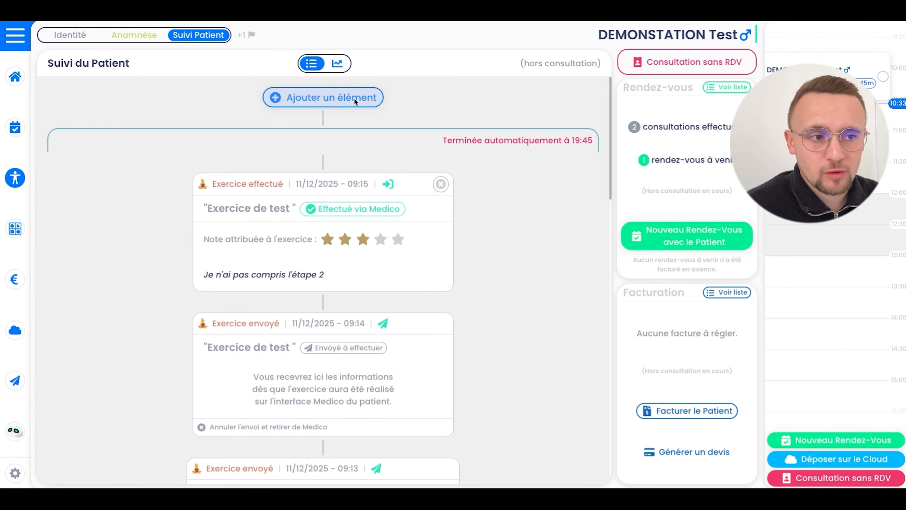
Add "Formulaire d'essai" from Mes Formulaires to the patient's follow-up, choosing to fill it in directly yourself
{"action": "left_click", "coordinate": [334, 98]}
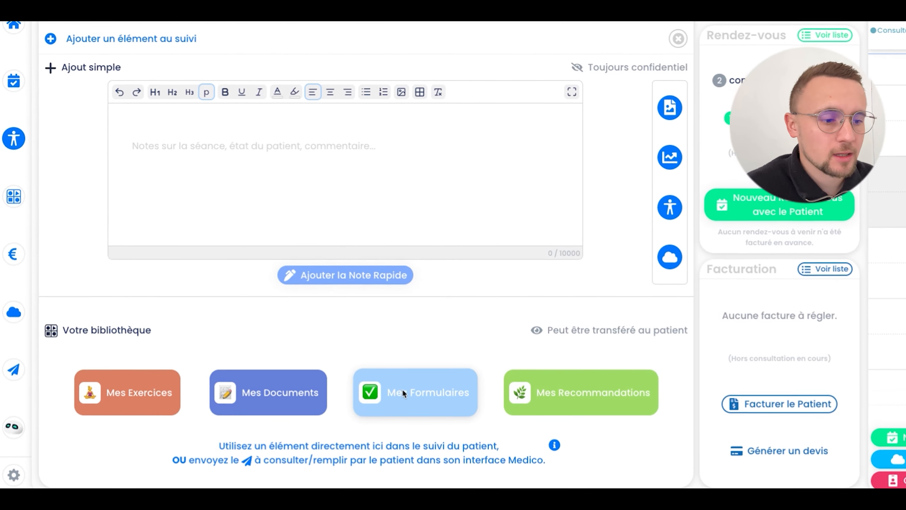
{"action": "left_click", "coordinate": [407, 392]}
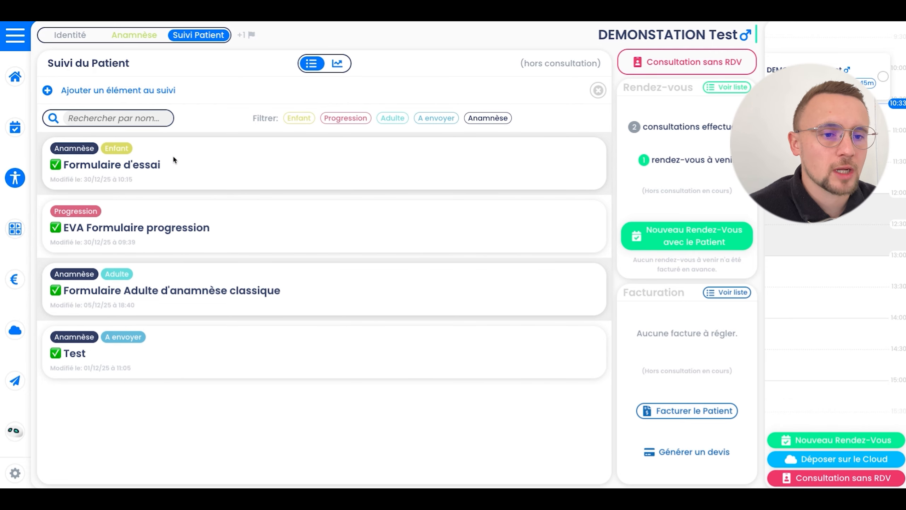
{"action": "left_click", "coordinate": [173, 158]}
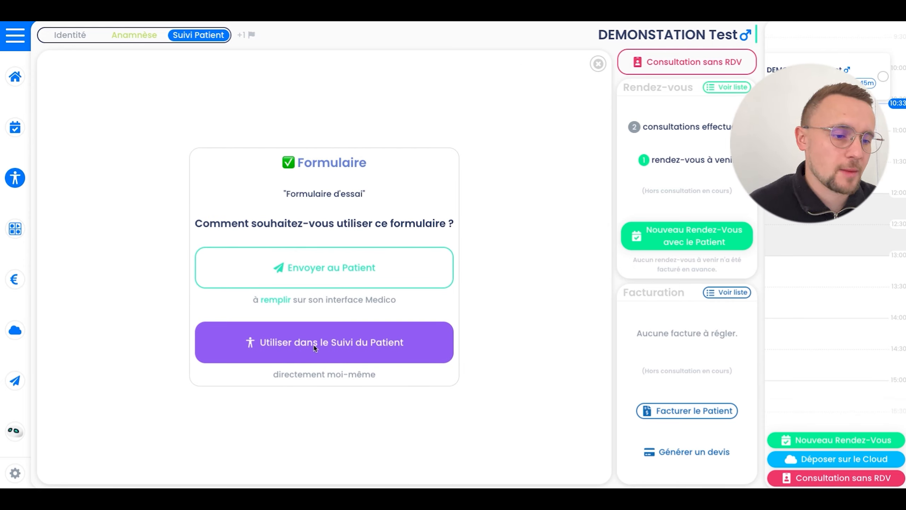
{"action": "left_click", "coordinate": [348, 351]}
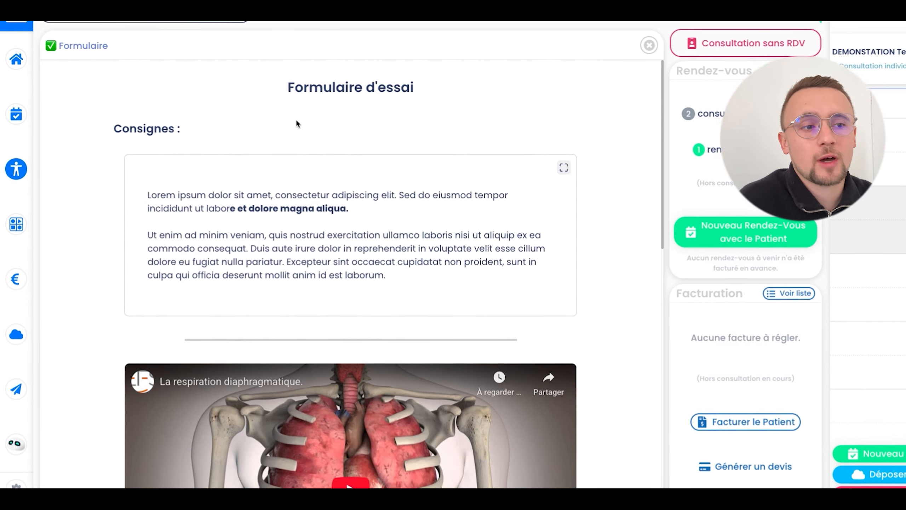
Review the form as displayed in the patient's follow-up, from the Consignes text and video down to the questions
{"action": "scroll", "coordinate": [304, 105], "scroll_direction": "down", "scroll_amount": 1}
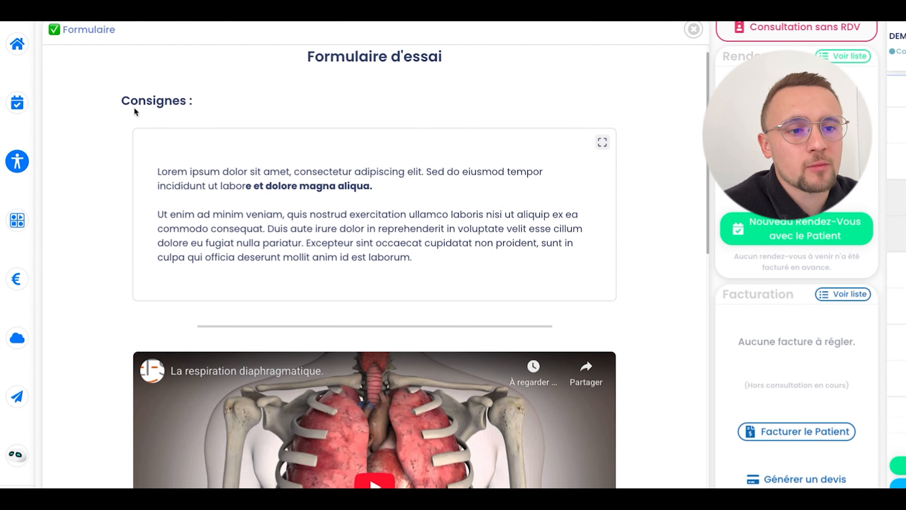
{"action": "scroll", "coordinate": [143, 100], "scroll_direction": "down", "scroll_amount": 1}
{"action": "scroll", "coordinate": [92, 189], "scroll_direction": "down", "scroll_amount": 1}
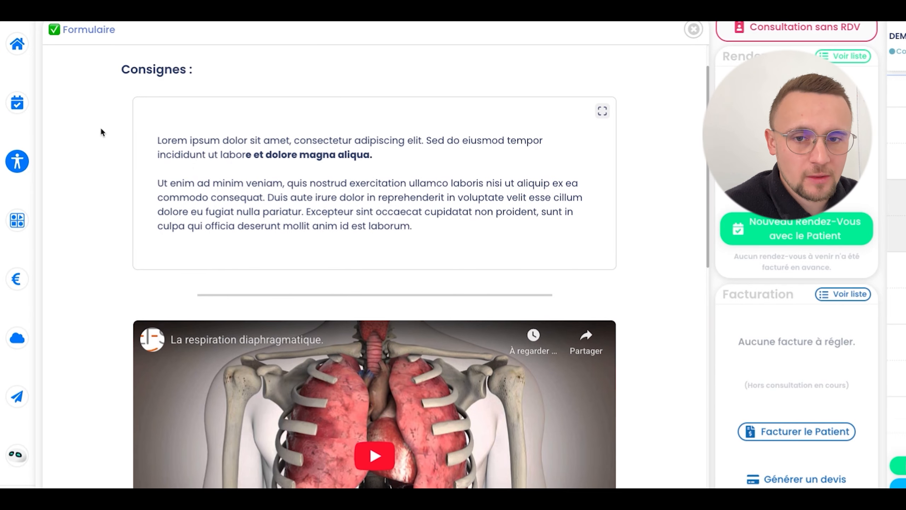
{"action": "scroll", "coordinate": [83, 164], "scroll_direction": "down", "scroll_amount": 6}
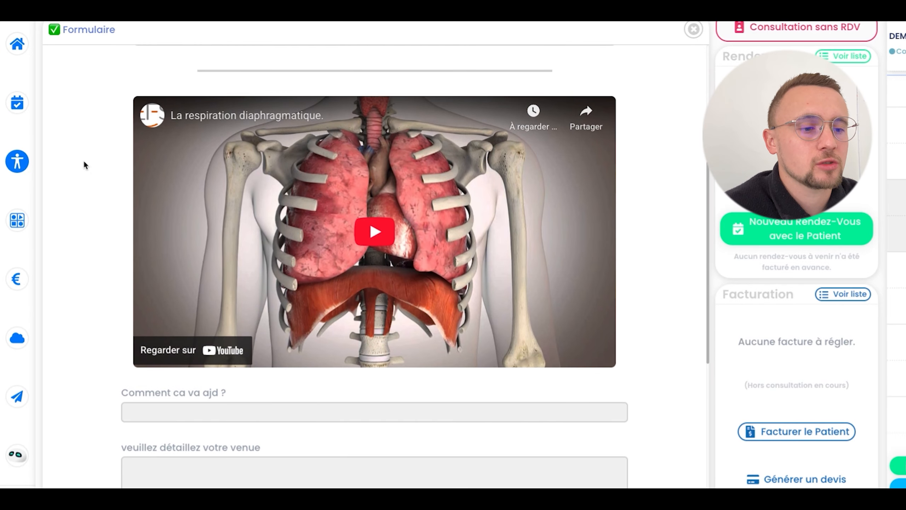
{"action": "scroll", "coordinate": [94, 271], "scroll_direction": "down", "scroll_amount": 7}
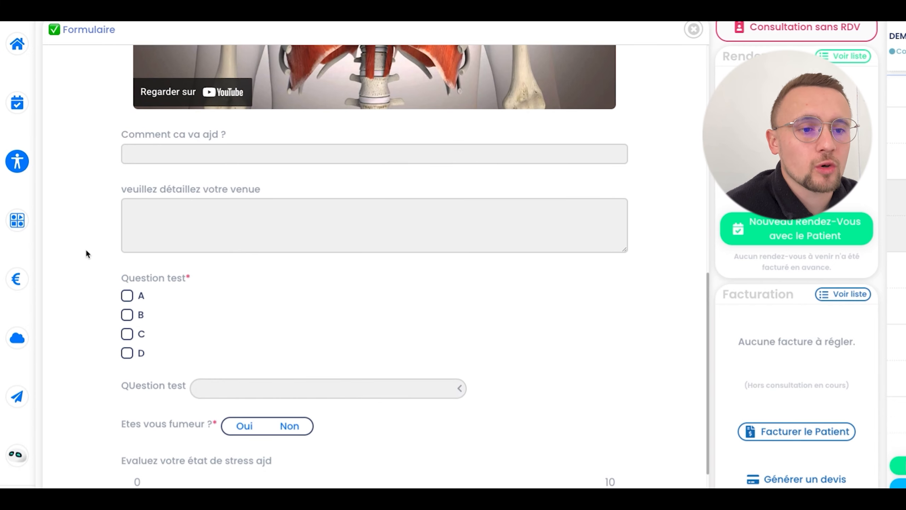
{"action": "scroll", "coordinate": [160, 162], "scroll_direction": "down", "scroll_amount": 1}
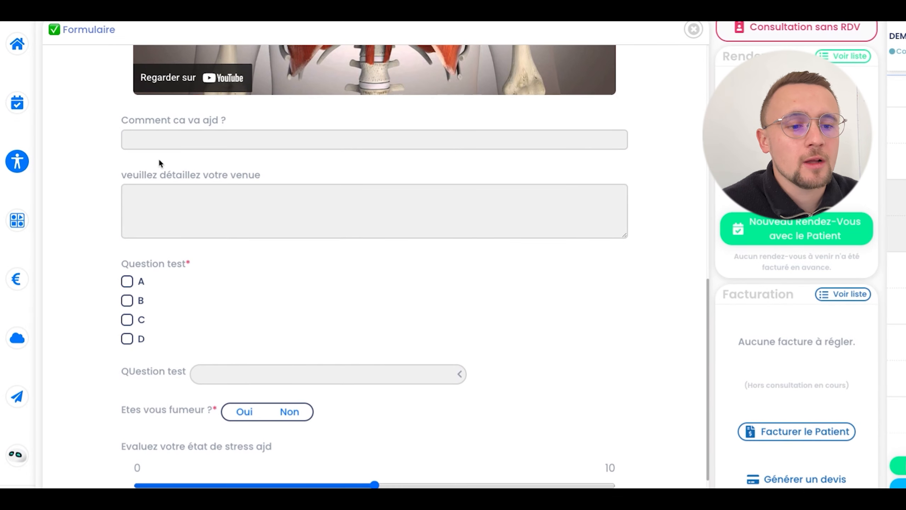
{"action": "scroll", "coordinate": [160, 162], "scroll_direction": "down", "scroll_amount": 1}
Answer the question "Comment ca va ajd ?" with "Très bien"
{"action": "left_click", "coordinate": [186, 124]}
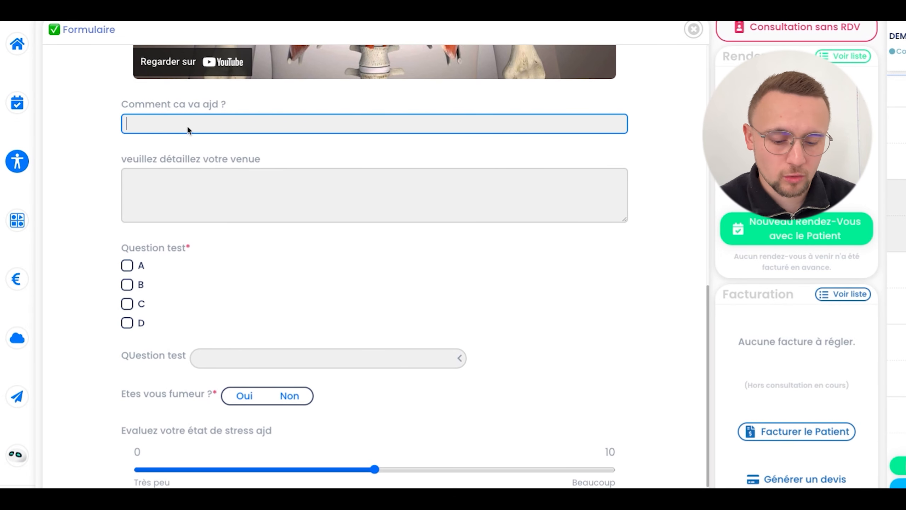
{"action": "type", "text": "Très b ien"}
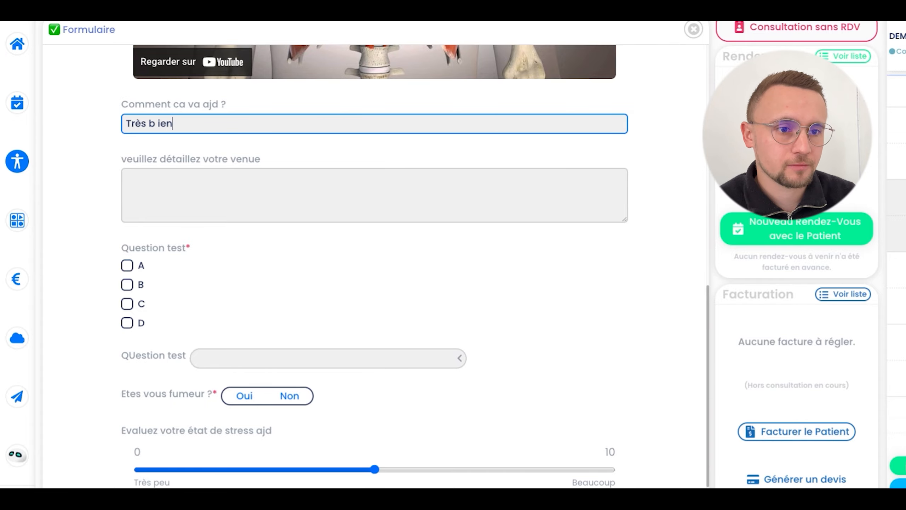
{"action": "key", "text": "BackSpace"}
{"action": "key", "text": "BackSpace"}
{"action": "key", "text": "BackSpace"}
{"action": "key", "text": "BackSpace"}
{"action": "type", "text": "ien"}
Answer "veuillez détaillez votre venue" with "Je suis venue pour cela"
{"action": "left_click", "coordinate": [174, 191]}
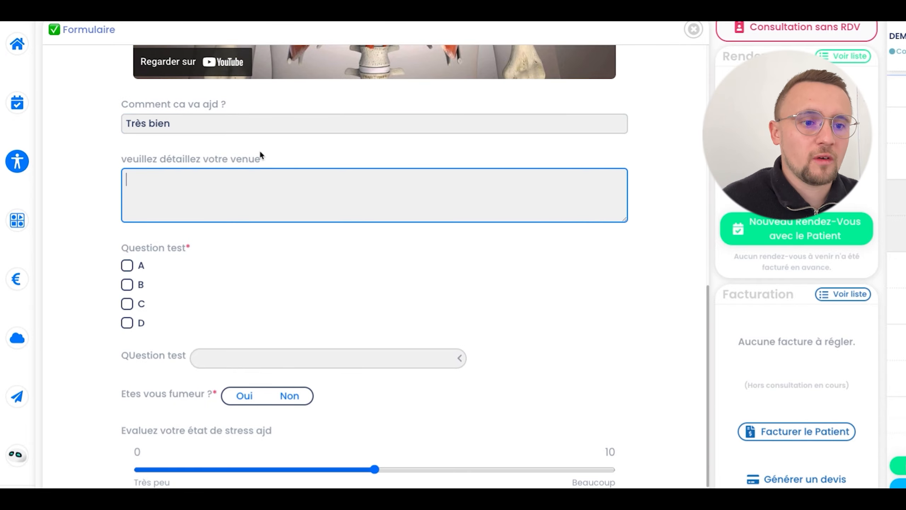
{"action": "type", "text": "Je suis"}
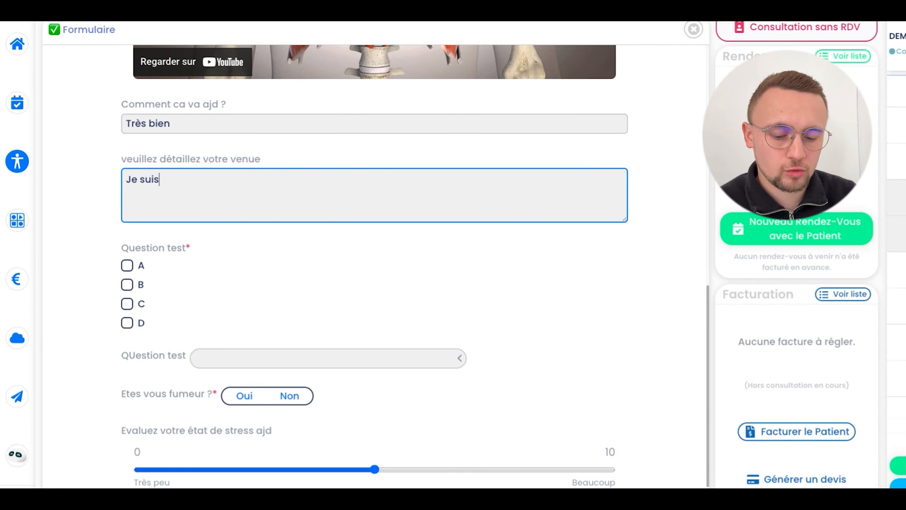
{"action": "type", "text": " venue pour "}
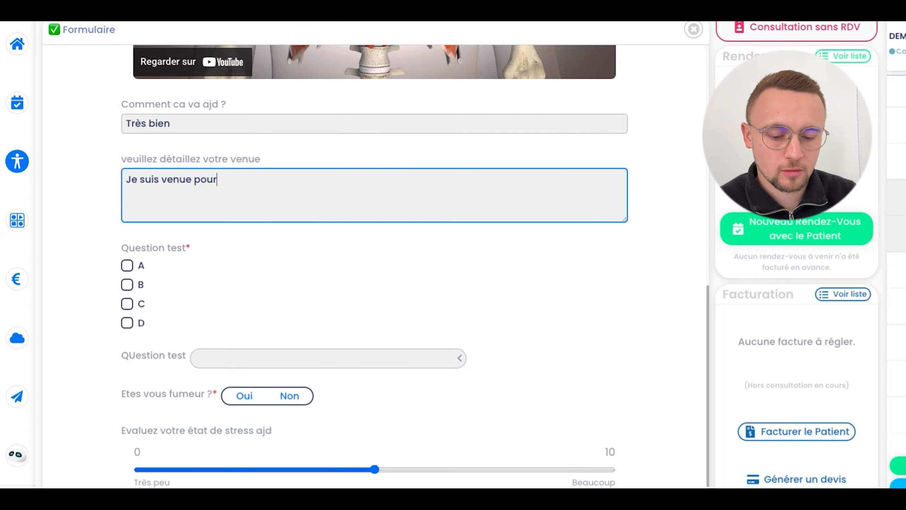
{"action": "type", "text": "cela"}
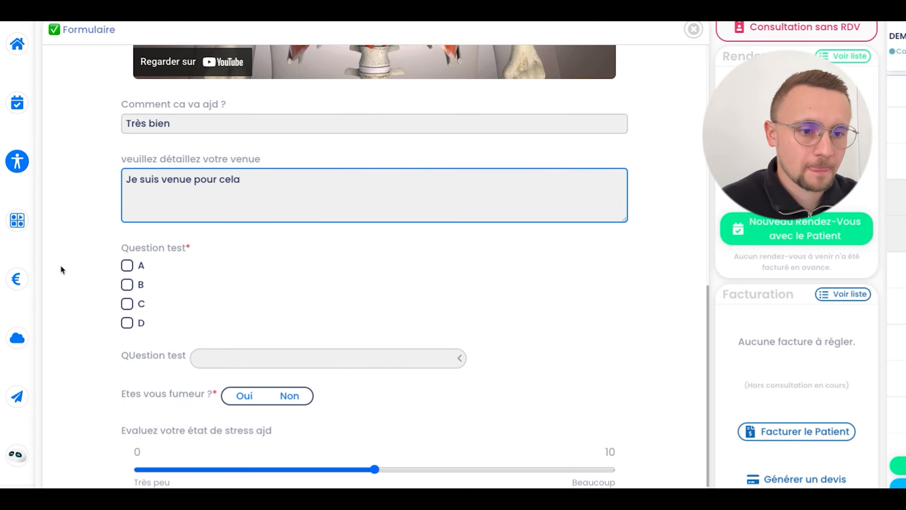
{"action": "scroll", "coordinate": [221, 222], "scroll_direction": "down", "scroll_amount": 2}
{"action": "left_click", "coordinate": [232, 218]}
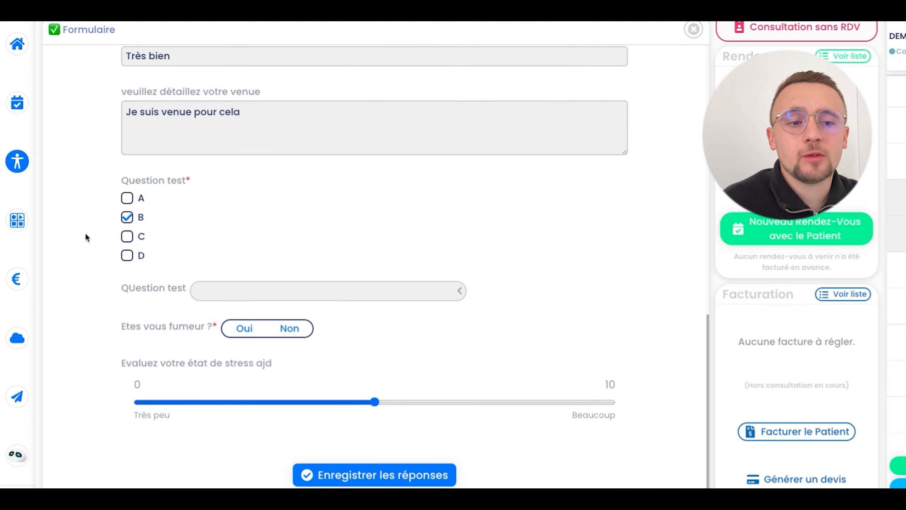
{"action": "left_click", "coordinate": [129, 218]}
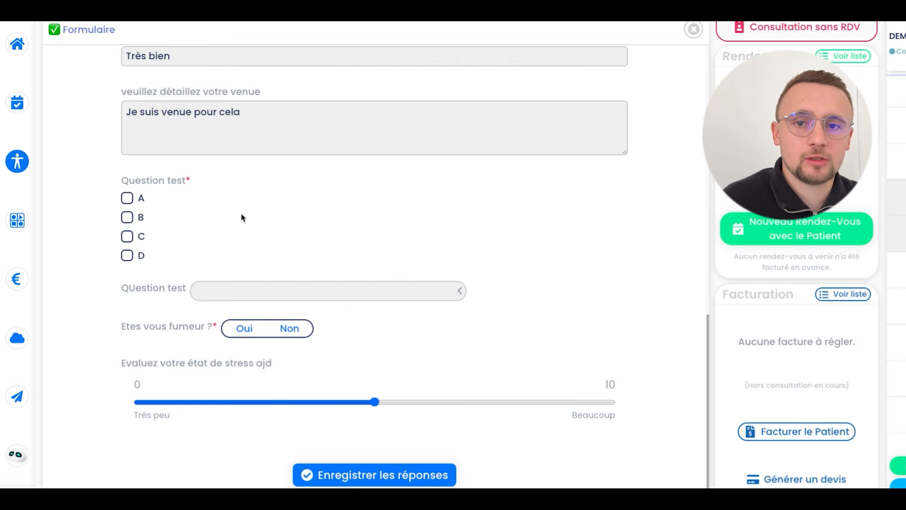
{"action": "left_click", "coordinate": [131, 196]}
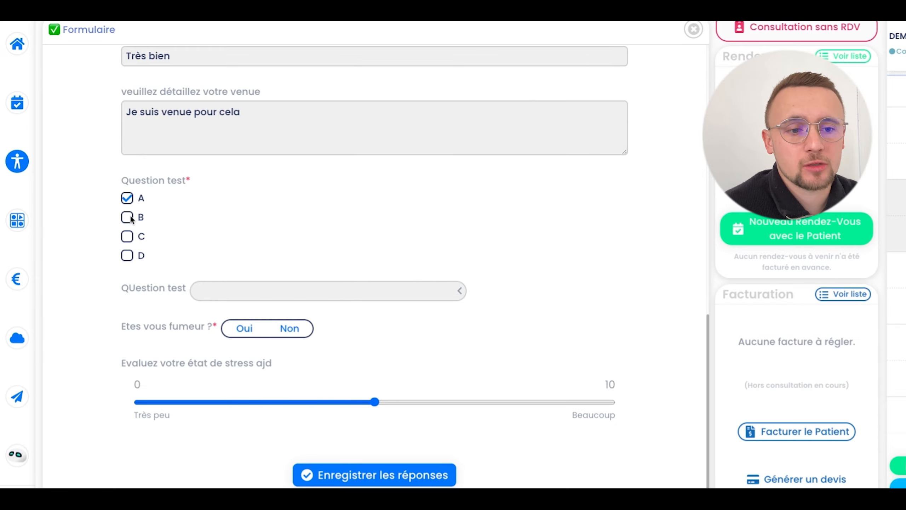
{"action": "left_click", "coordinate": [130, 216]}
{"action": "left_click", "coordinate": [128, 237]}
{"action": "left_click", "coordinate": [129, 232]}
{"action": "left_click", "coordinate": [129, 218]}
{"action": "left_click", "coordinate": [127, 200]}
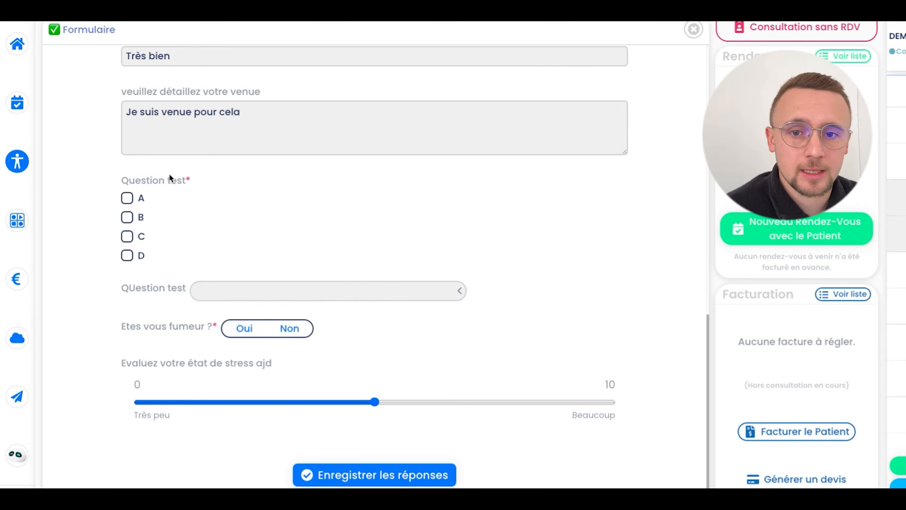
Tick A, C and D for the required "Question test" and choose B for the single-choice "QUestion test"
{"action": "left_click", "coordinate": [136, 201]}
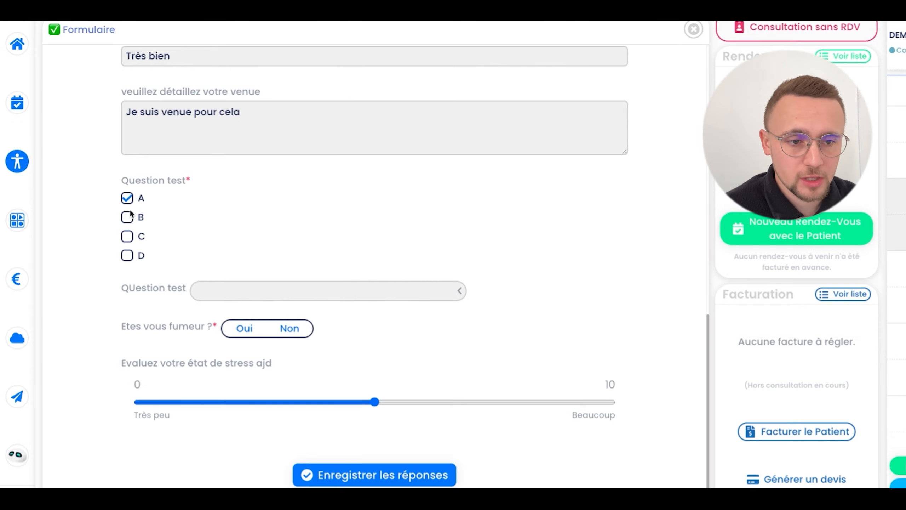
{"action": "left_click", "coordinate": [132, 256]}
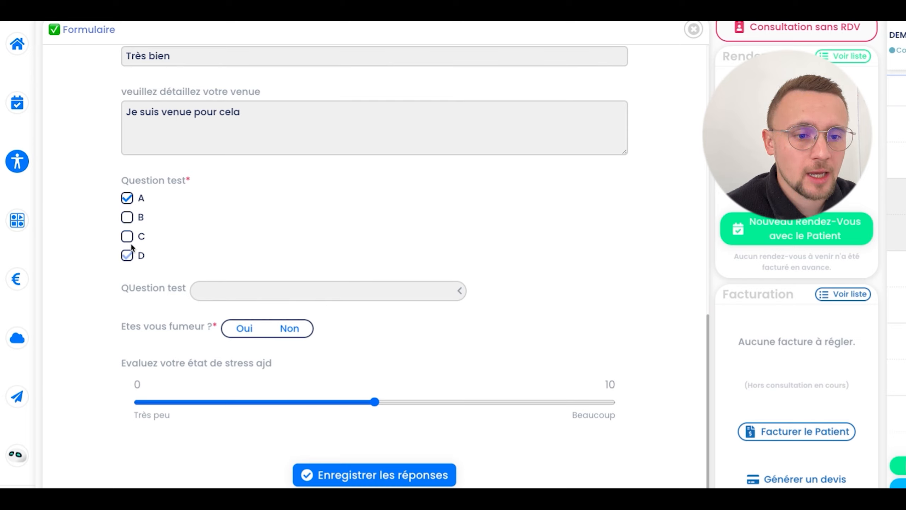
{"action": "left_click", "coordinate": [127, 236]}
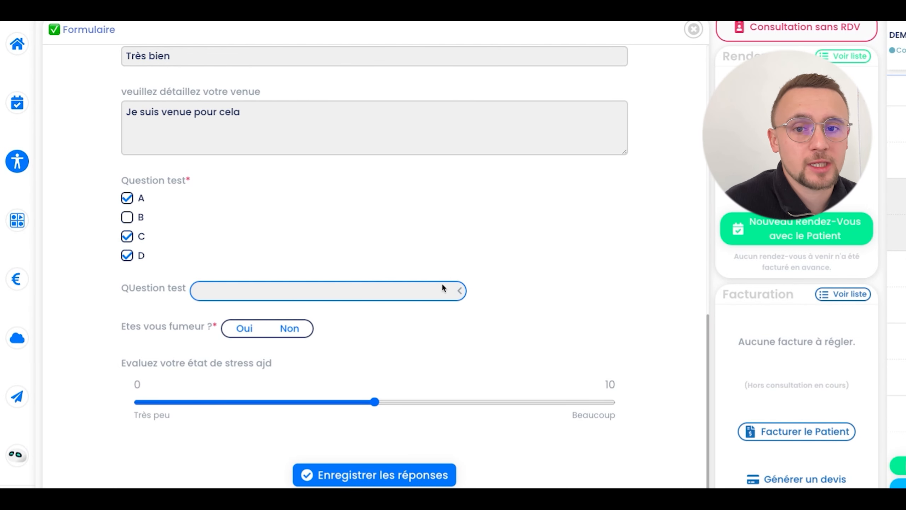
{"action": "left_click", "coordinate": [459, 292]}
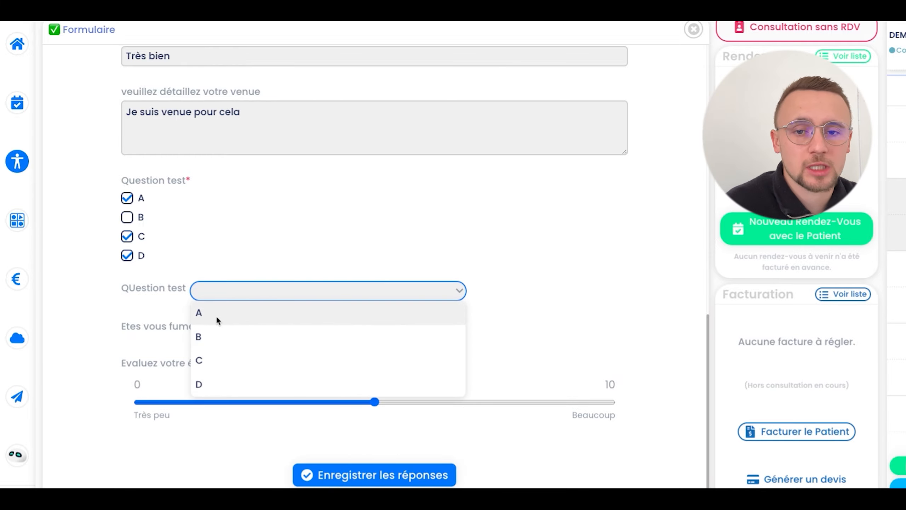
{"action": "left_click", "coordinate": [213, 339]}
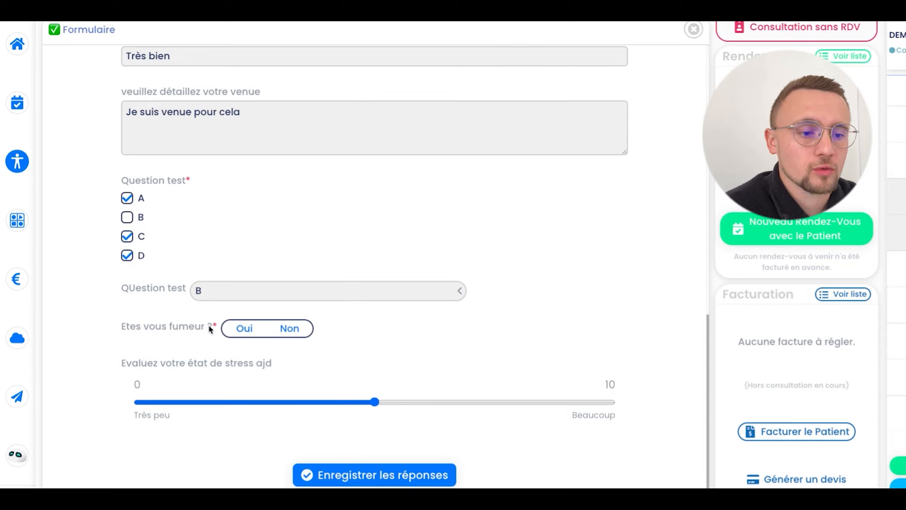
Answer "Non" to "Etes vous fumeur ?", rate the stress level at 3, and save the form's answers
{"action": "left_click", "coordinate": [290, 329]}
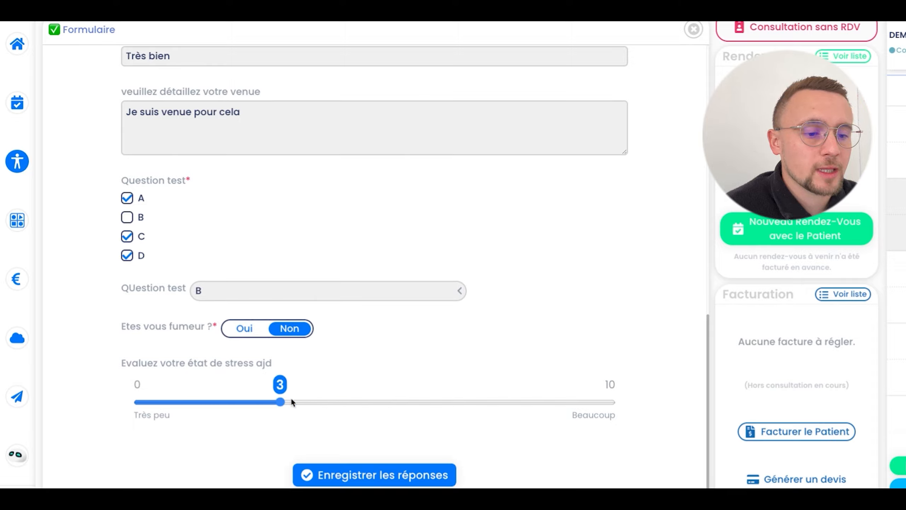
{"action": "mouse_move", "coordinate": [291, 401]}
{"action": "left_mouse_down"}
{"action": "mouse_move", "coordinate": [329, 401]}
{"action": "mouse_move", "coordinate": [232, 401]}
{"action": "mouse_move", "coordinate": [281, 402]}
{"action": "left_mouse_up"}
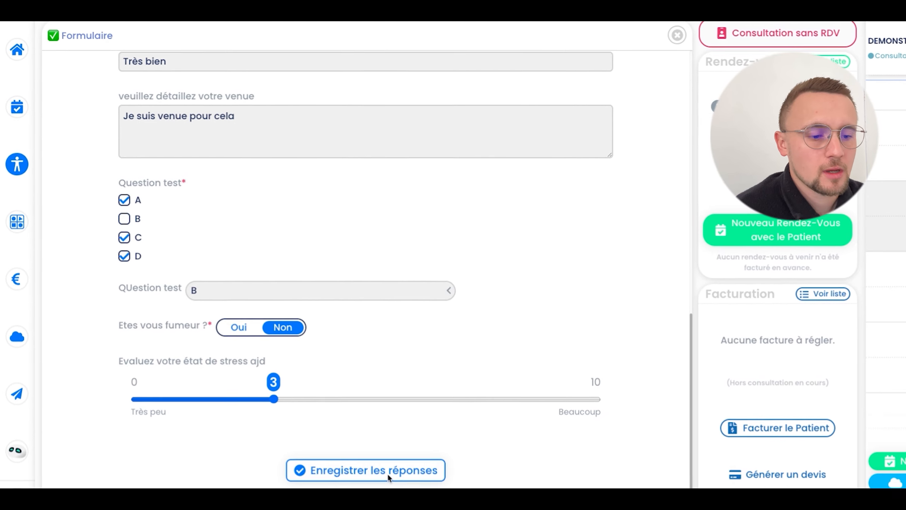
{"action": "left_click", "coordinate": [363, 465]}
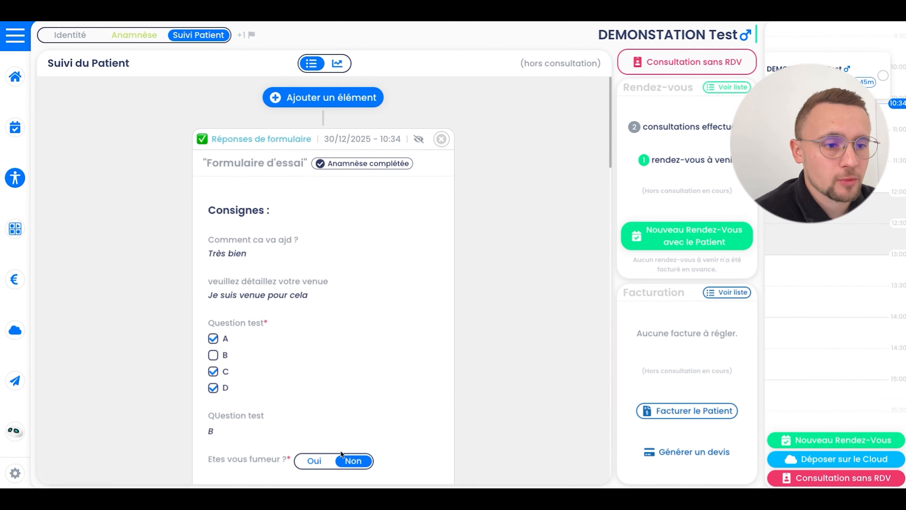
Review the saved "Formulaire d'essai" answers in the patient's follow-up and in the patient's anamnesis
{"action": "scroll", "coordinate": [492, 356], "scroll_direction": "down", "scroll_amount": 2}
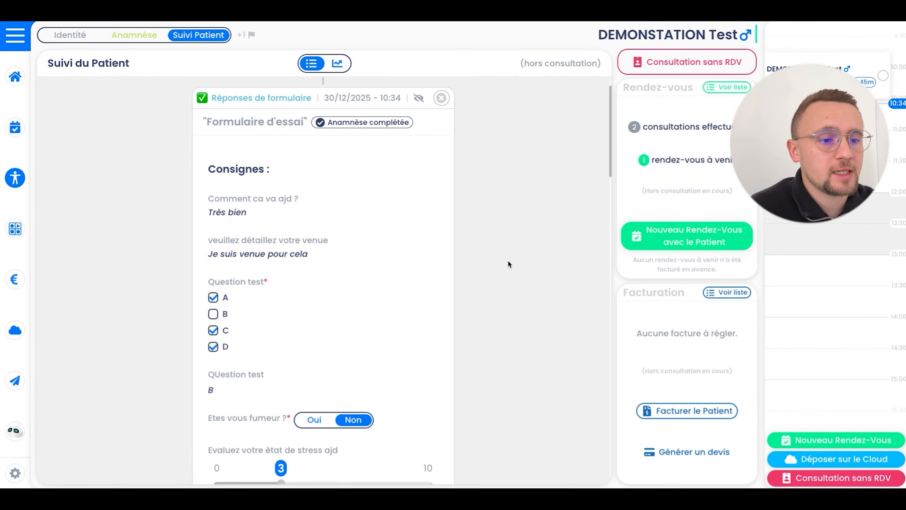
{"action": "scroll", "coordinate": [128, 376], "scroll_direction": "down", "scroll_amount": 3}
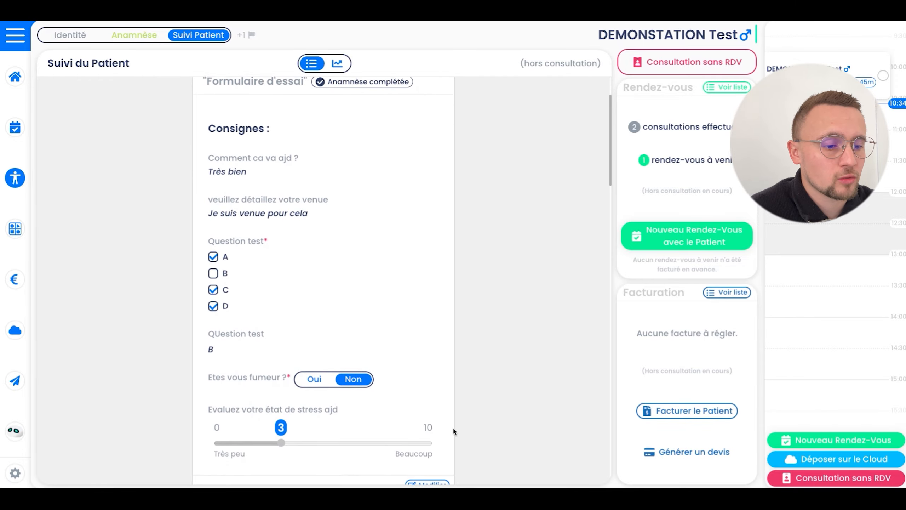
{"action": "scroll", "coordinate": [536, 319], "scroll_direction": "up", "scroll_amount": 5}
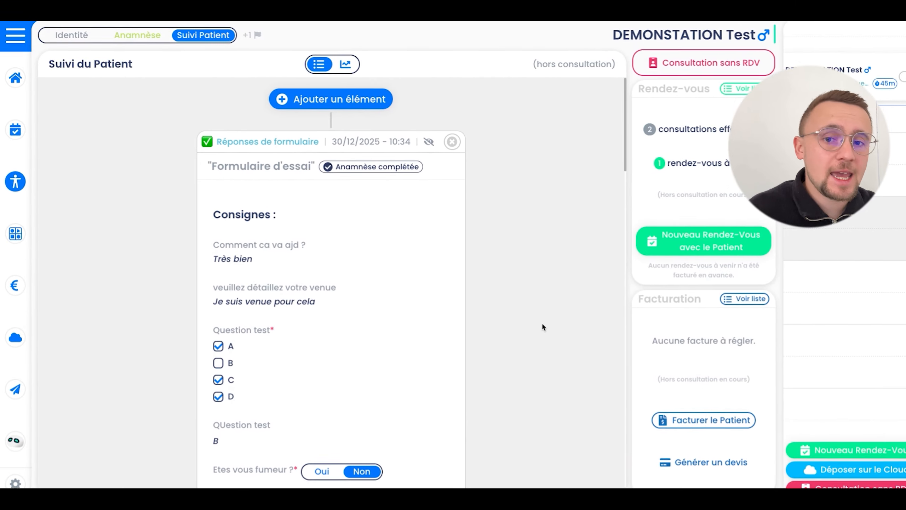
{"action": "left_click", "coordinate": [148, 35]}
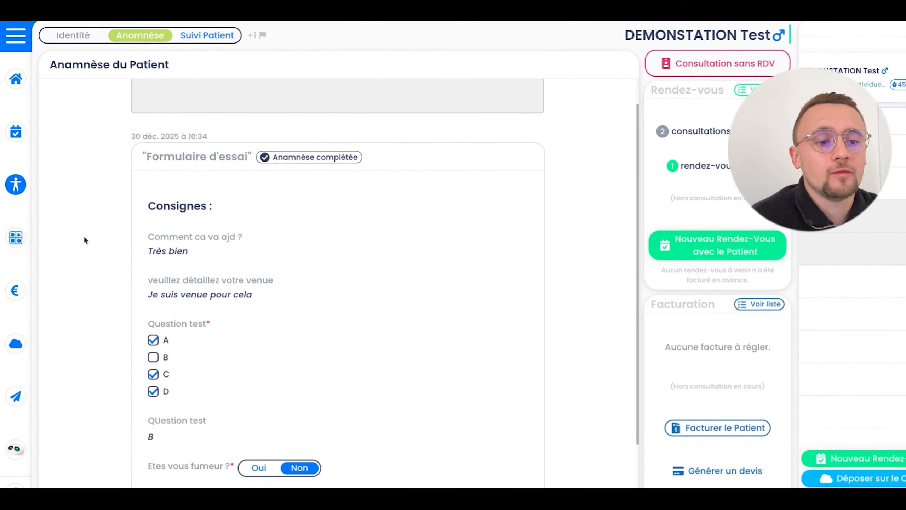
{"action": "scroll", "coordinate": [84, 239], "scroll_direction": "down", "scroll_amount": 3}
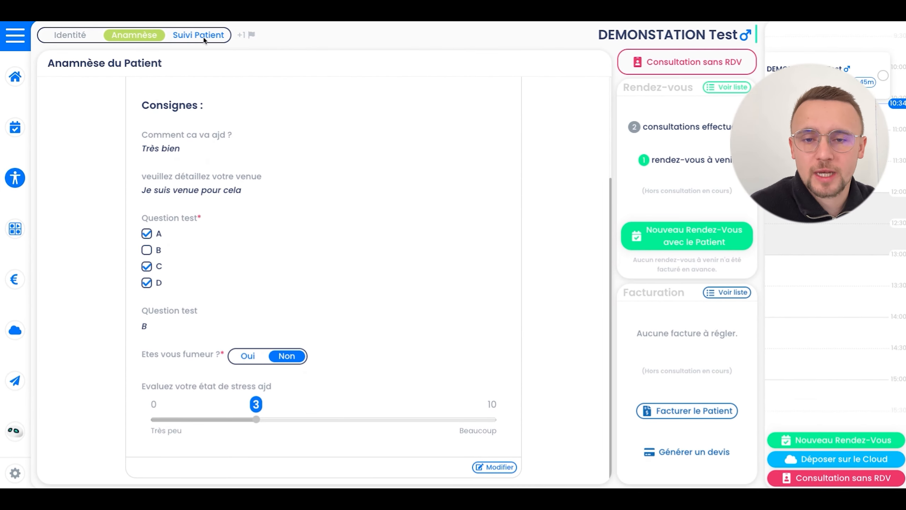
{"action": "scroll", "coordinate": [78, 187], "scroll_direction": "up", "scroll_amount": 3}
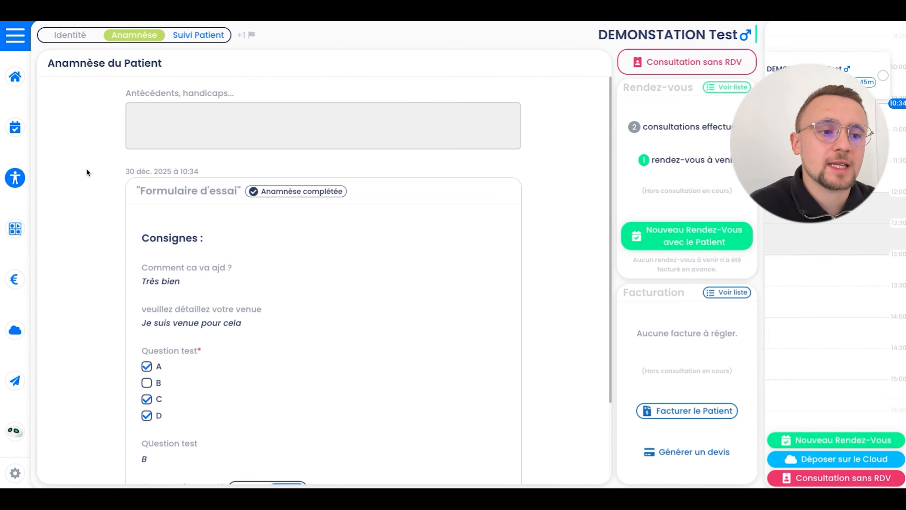
{"action": "scroll", "coordinate": [86, 170], "scroll_direction": "down", "scroll_amount": 1}
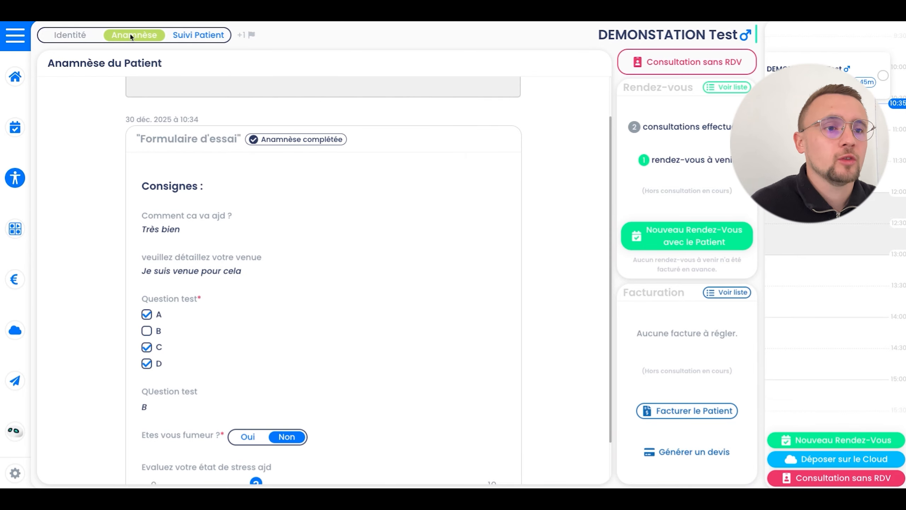
Compare how the completed form is presented in the follow-up timeline and in the anamnesis record, ending in the follow-up
{"action": "left_click", "coordinate": [215, 37]}
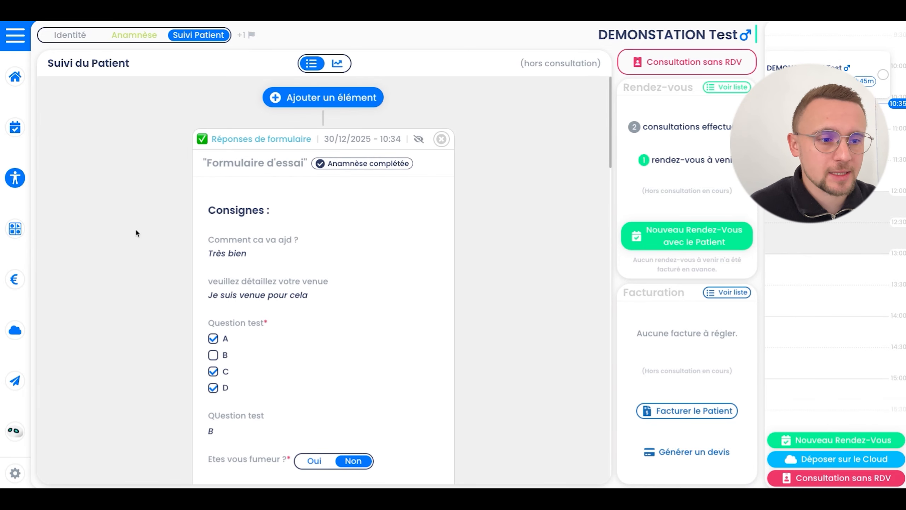
{"action": "scroll", "coordinate": [136, 228], "scroll_direction": "down", "scroll_amount": 1}
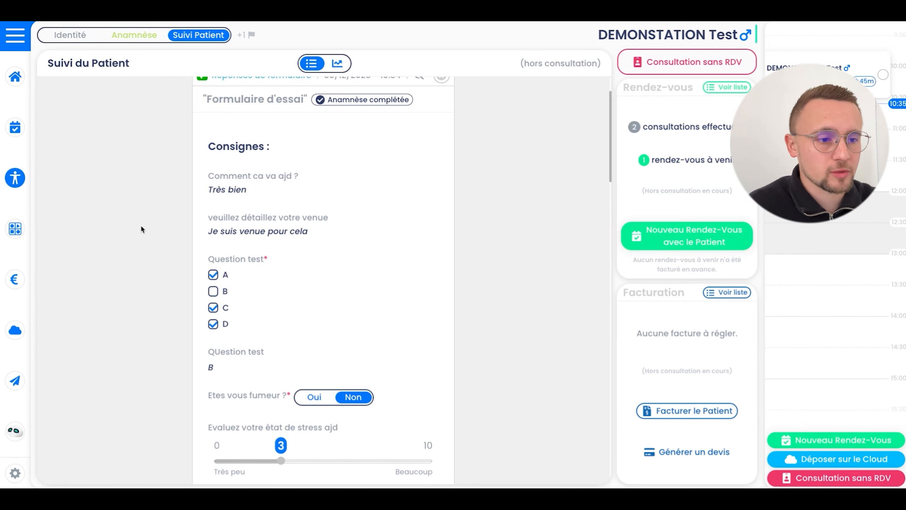
{"action": "scroll", "coordinate": [142, 226], "scroll_direction": "down", "scroll_amount": 12}
{"action": "scroll", "coordinate": [141, 226], "scroll_direction": "up", "scroll_amount": 11}
{"action": "scroll", "coordinate": [141, 227], "scroll_direction": "up", "scroll_amount": 3}
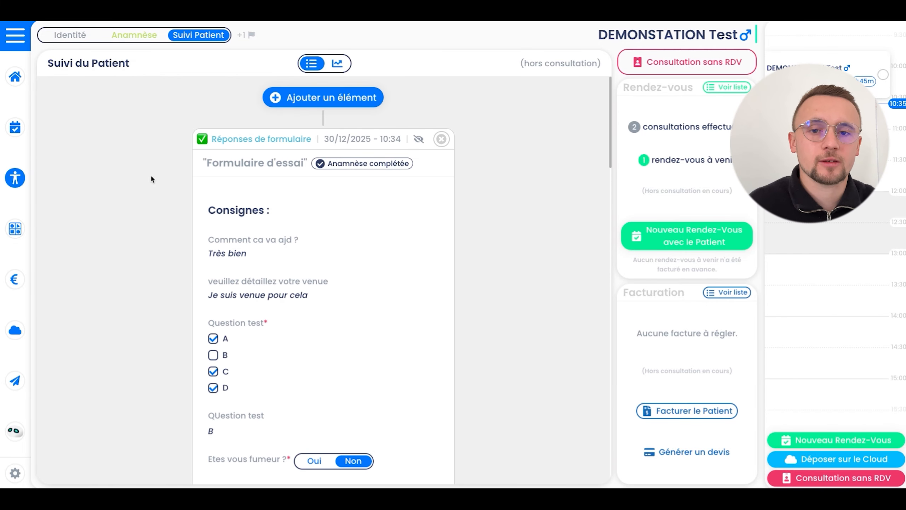
{"action": "left_click", "coordinate": [134, 36]}
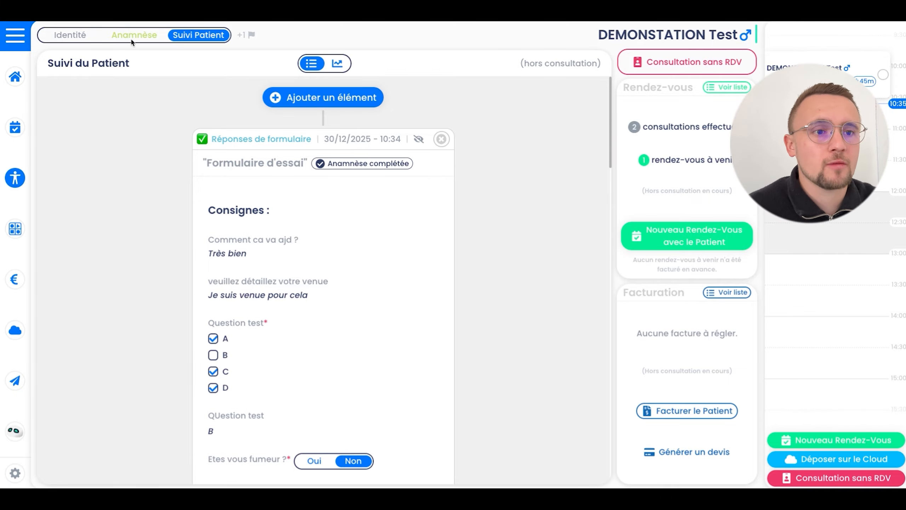
{"action": "scroll", "coordinate": [102, 237], "scroll_direction": "down", "scroll_amount": 2}
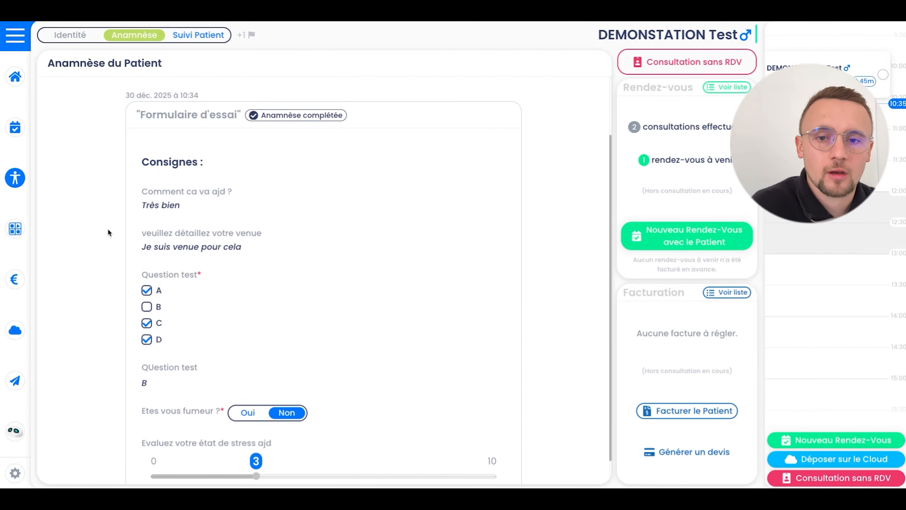
{"action": "left_click", "coordinate": [209, 33]}
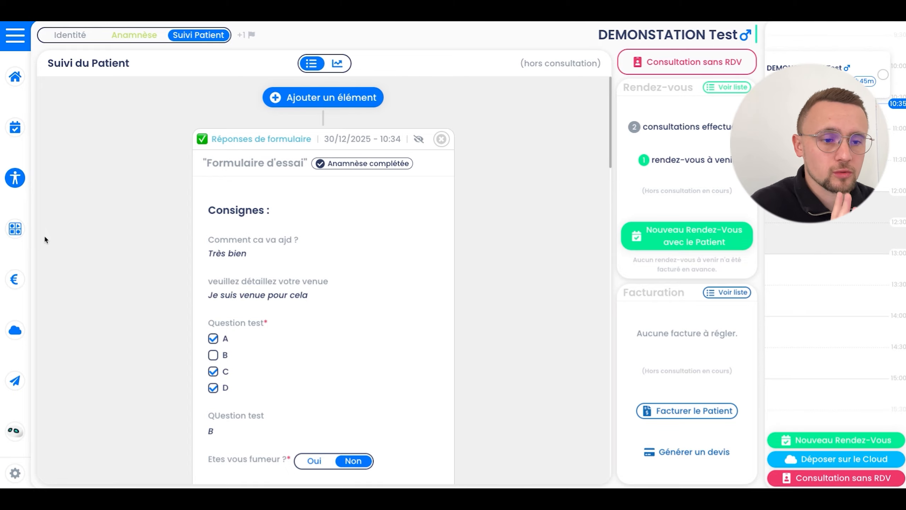
From the library's Mes Formulaires, open "Formulaire d'essai" for direct use in the test patient's follow-up
{"action": "left_click", "coordinate": [6, 228]}
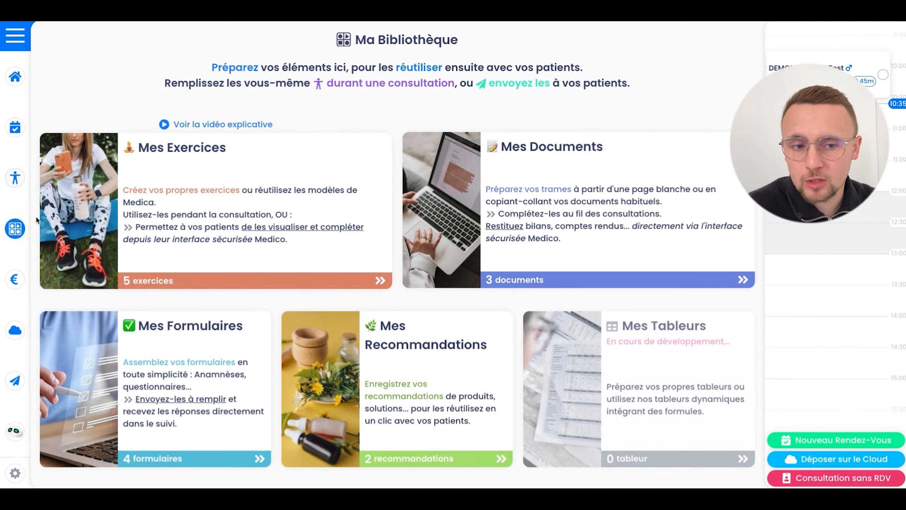
{"action": "left_click", "coordinate": [196, 342]}
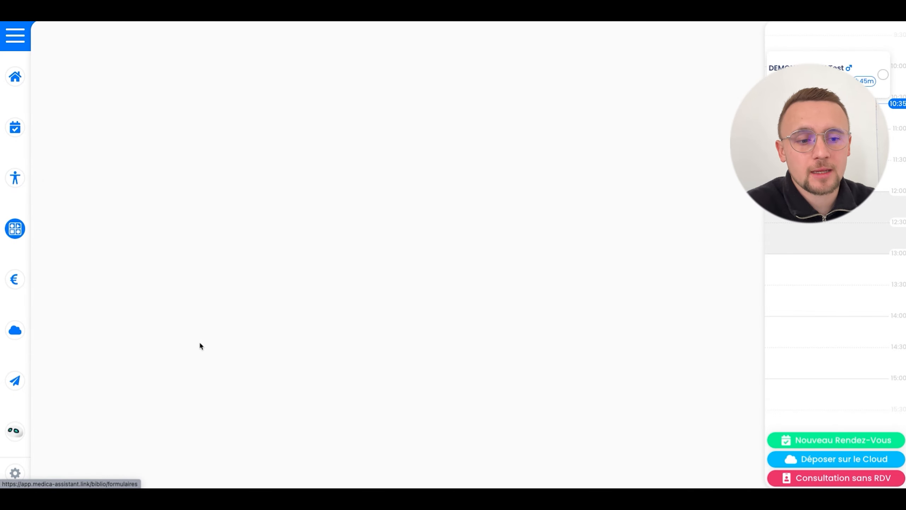
{"action": "left_click", "coordinate": [489, 145]}
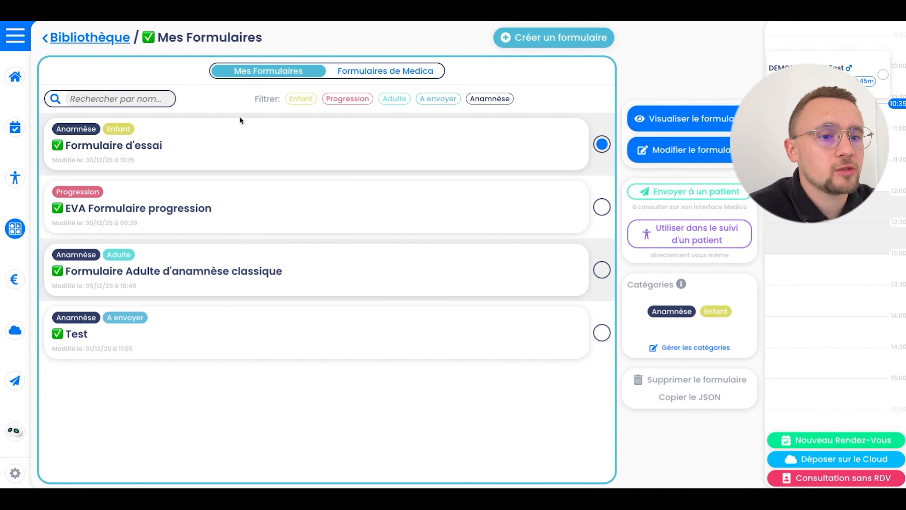
{"action": "left_click", "coordinate": [729, 243]}
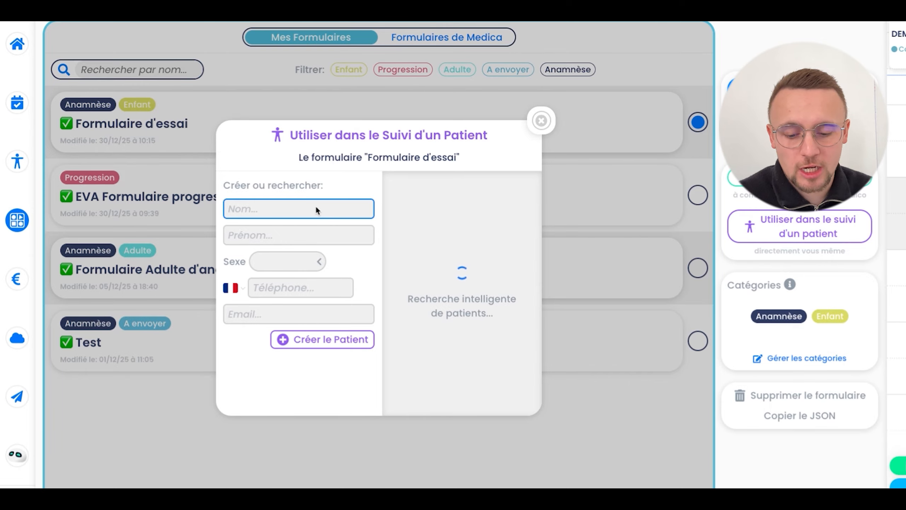
{"action": "type", "text": "DE"}
{"action": "left_click", "coordinate": [448, 183]}
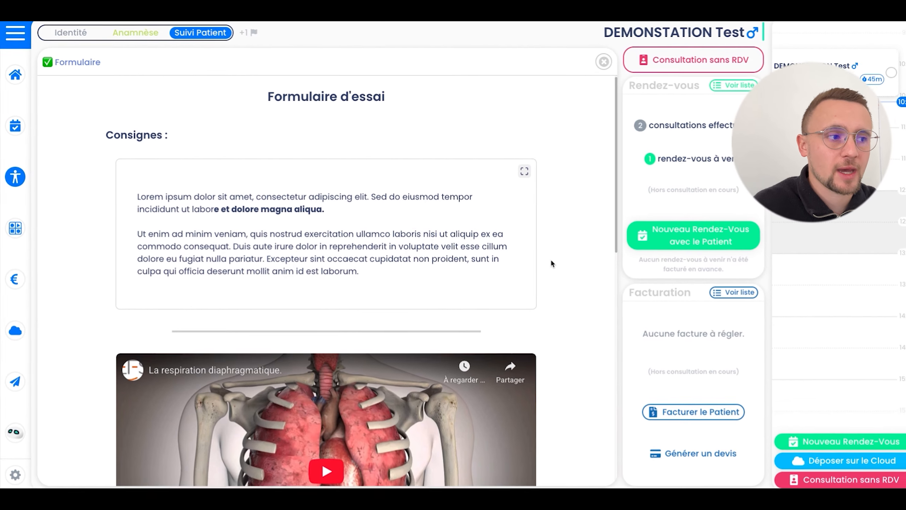
Look through the blank form's questions down to the save option, and close it without saving answers
{"action": "scroll", "coordinate": [546, 257], "scroll_direction": "down", "scroll_amount": 8}
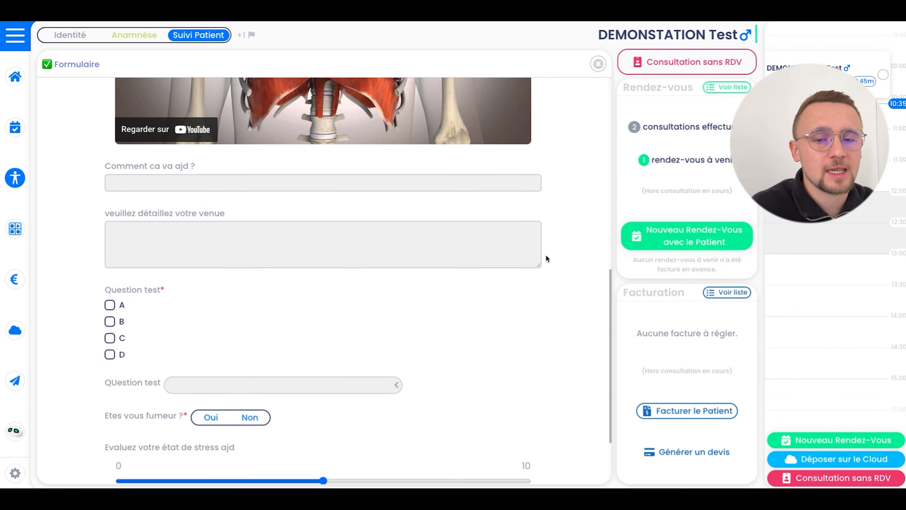
{"action": "scroll", "coordinate": [546, 258], "scroll_direction": "down", "scroll_amount": 3}
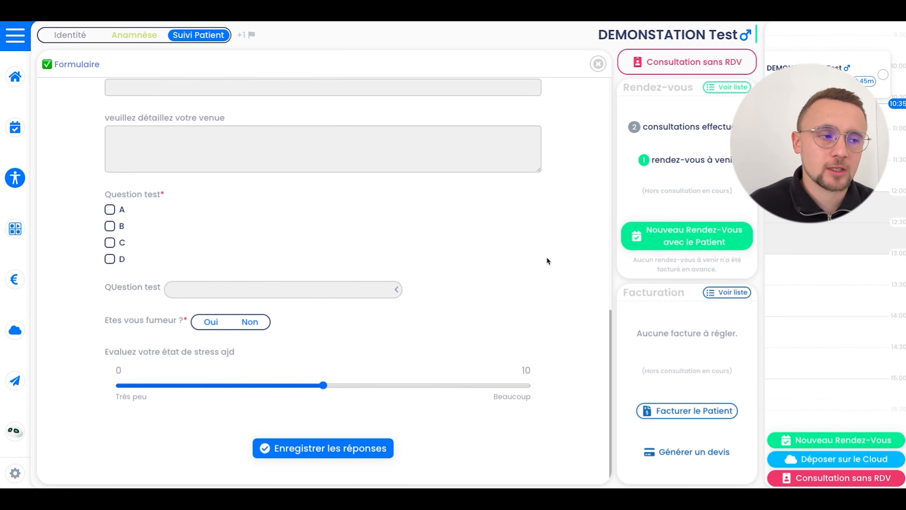
{"action": "left_click", "coordinate": [598, 63]}
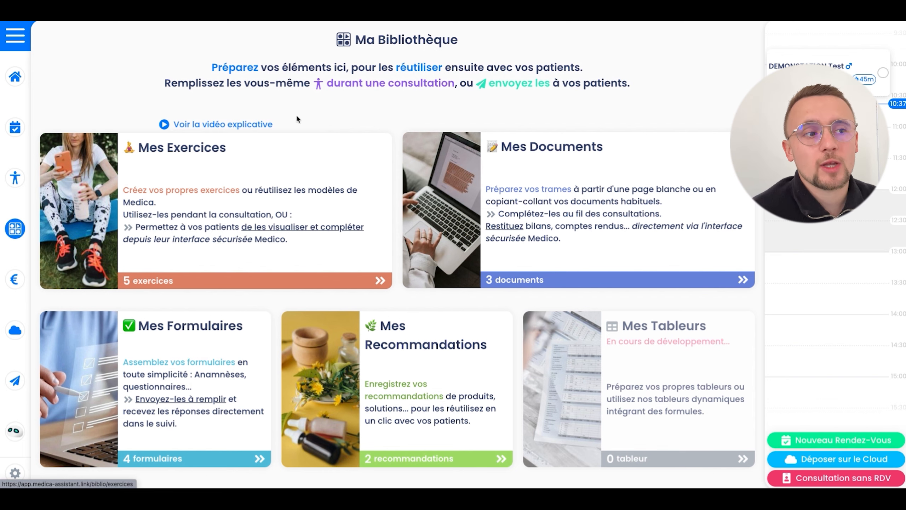
From the library's Mes Formulaires, choose to send "Formulaire d'essai" to a patient and select the test patient as recipient
{"action": "left_click", "coordinate": [183, 341]}
{"action": "left_click", "coordinate": [348, 144]}
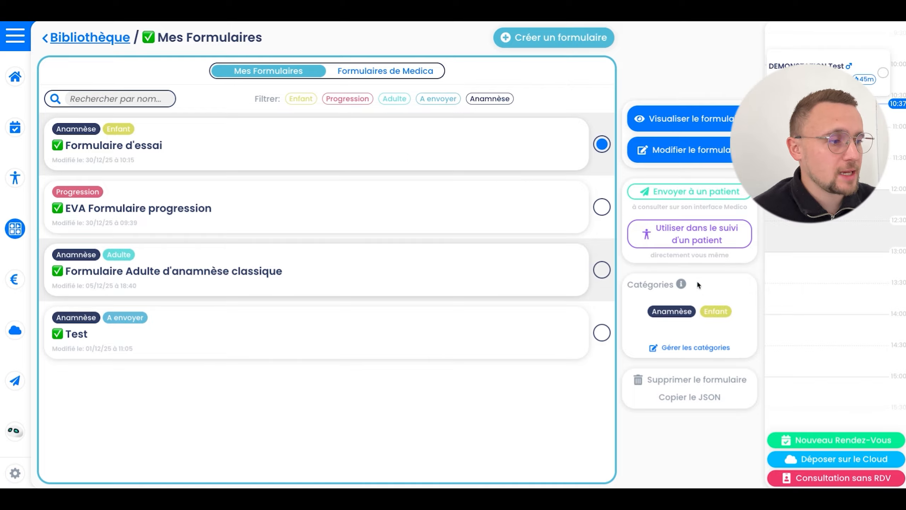
{"action": "left_click", "coordinate": [690, 192]}
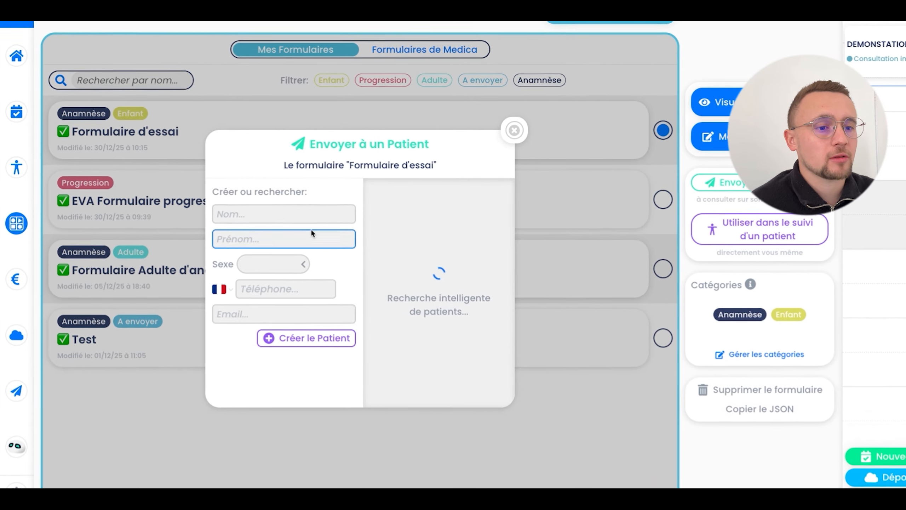
{"action": "left_click", "coordinate": [291, 214]}
{"action": "type", "text": "DE"}
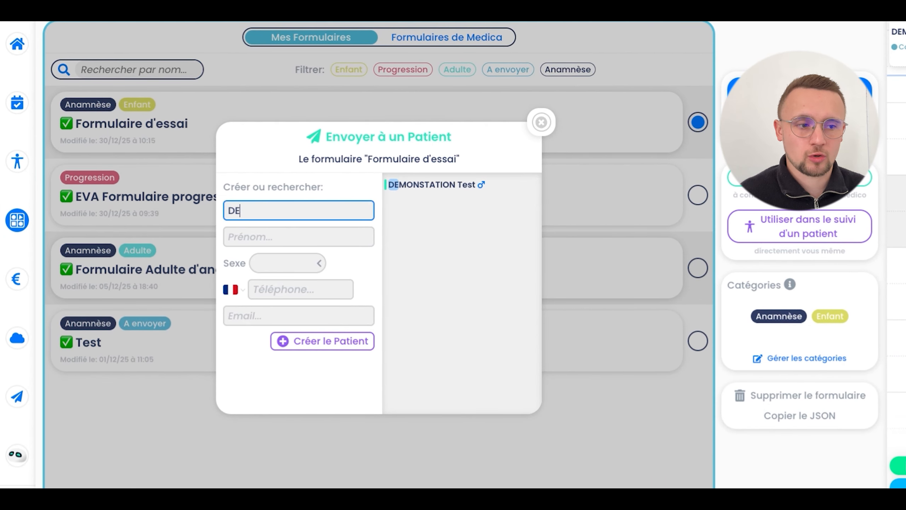
{"action": "left_click", "coordinate": [431, 187]}
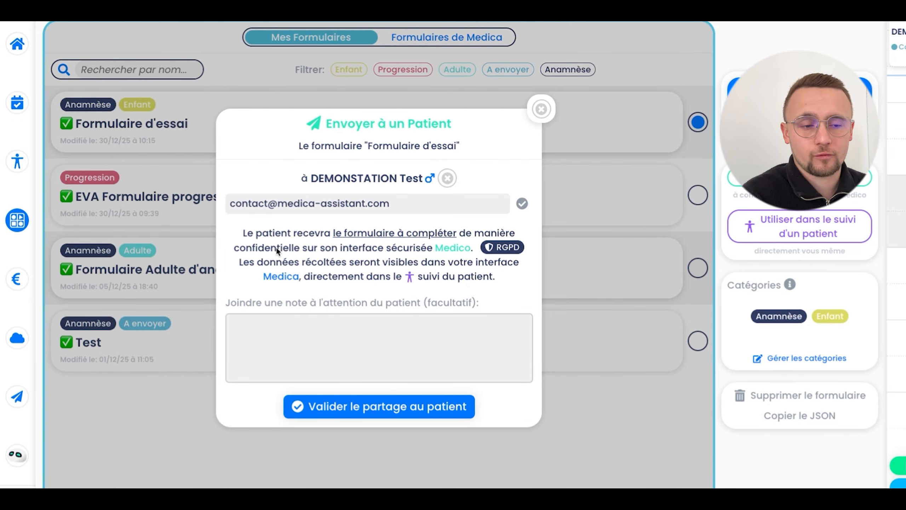
Attach the note "Veuillez remplir ce formulaire avant la 1ere séance" for the patient and validate the sharing
{"action": "left_click", "coordinate": [314, 349]}
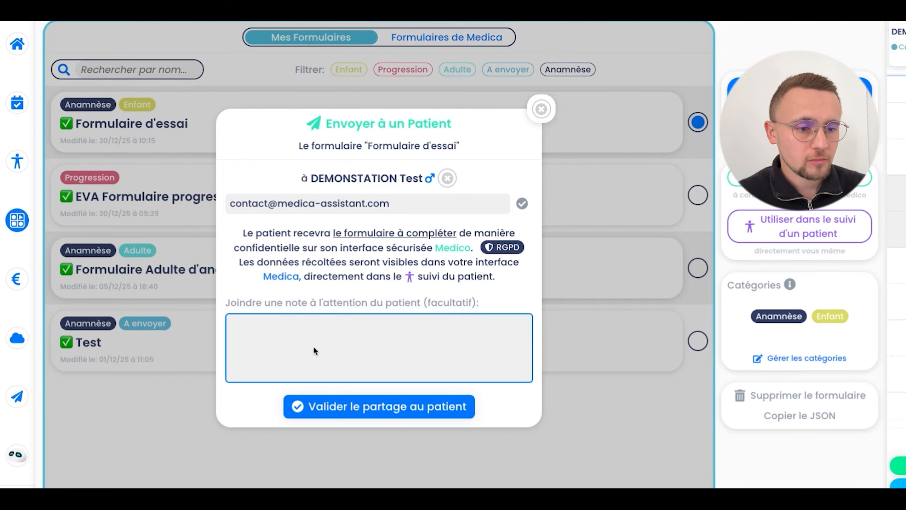
{"action": "type", "text": "Veuillez "}
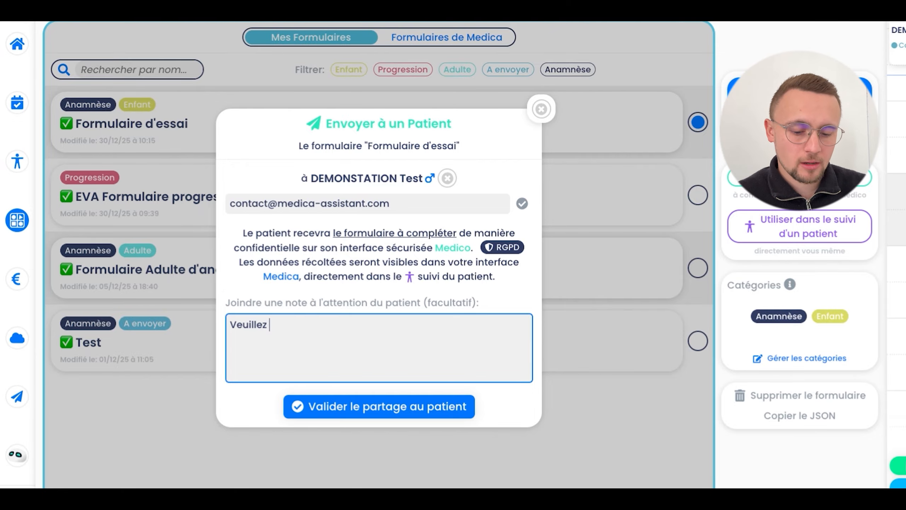
{"action": "type", "text": "remplir ce fo"}
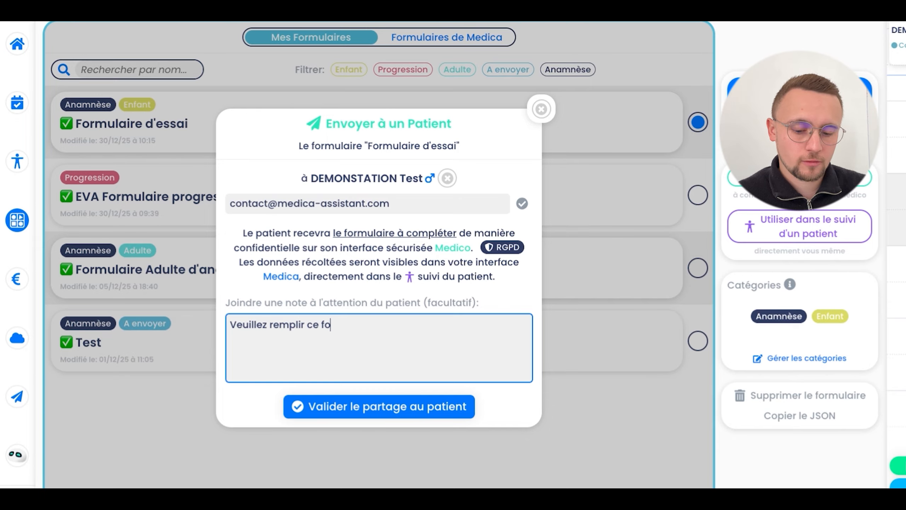
{"action": "type", "text": "rmulaire avan"}
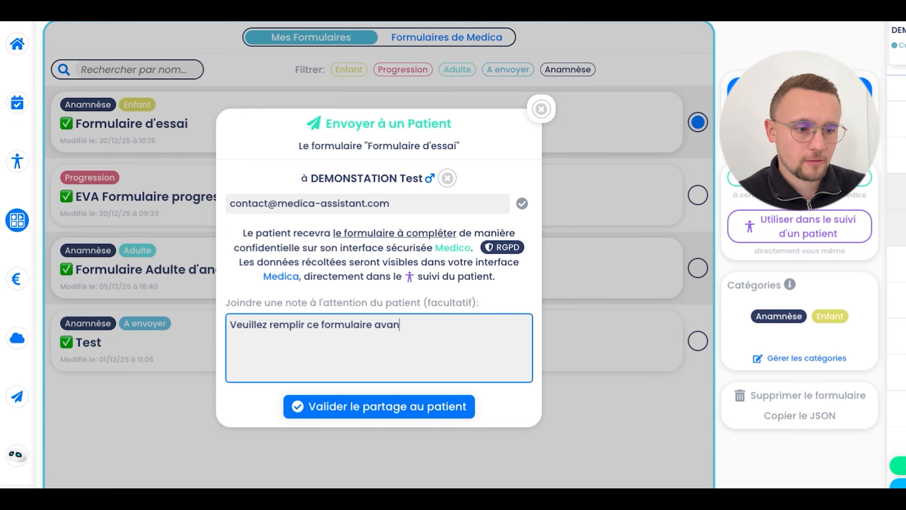
{"action": "type", "text": "t la 1ere séance"}
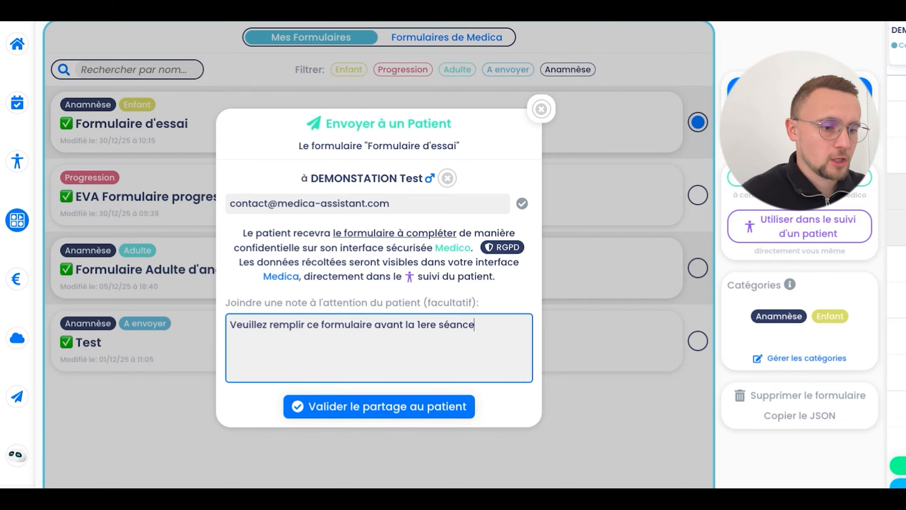
{"action": "left_click", "coordinate": [368, 407]}
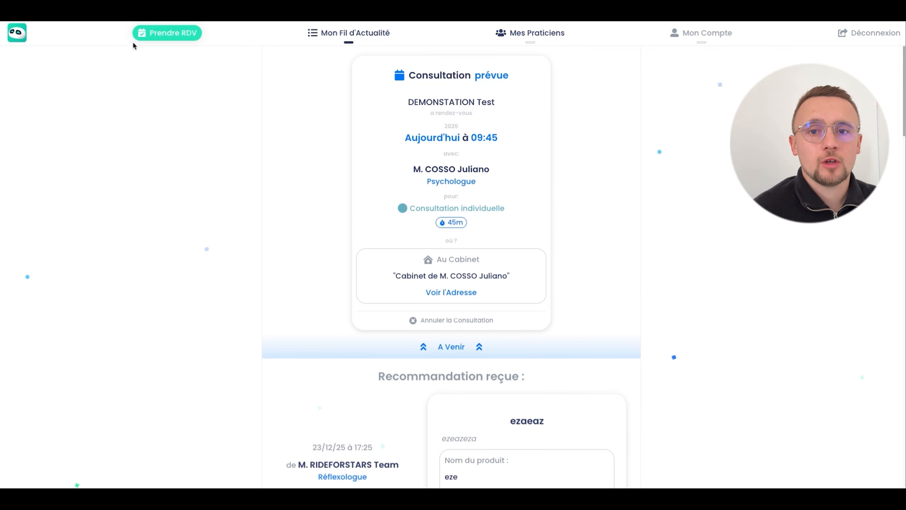
Refresh the patient's news feed in Medico, then open the received "Formulaire d'essai" and look through its instructions, video and questions
{"action": "key", "text": "super+r"}
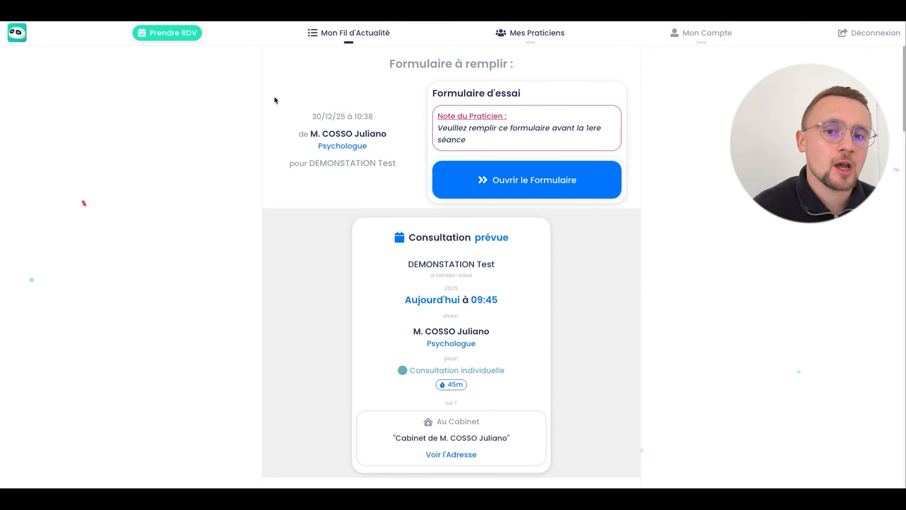
{"action": "left_click", "coordinate": [514, 193]}
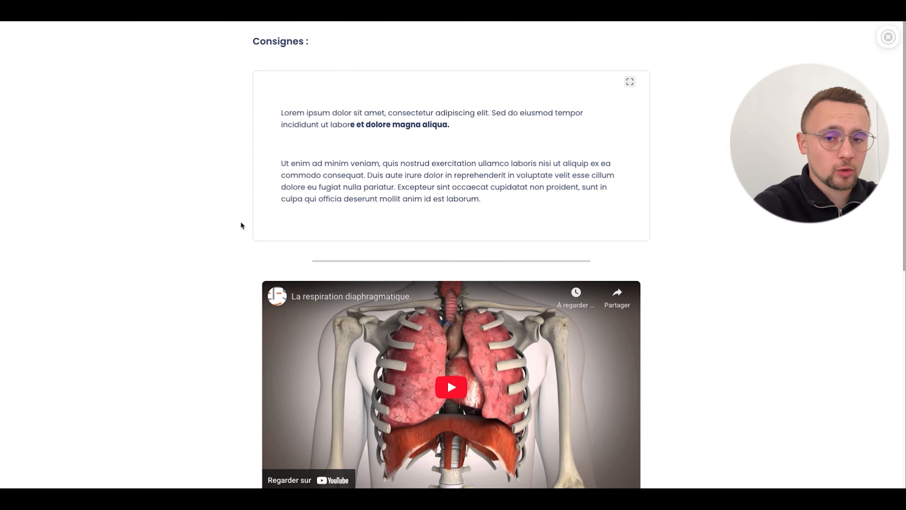
{"action": "scroll", "coordinate": [239, 222], "scroll_direction": "down", "scroll_amount": 4}
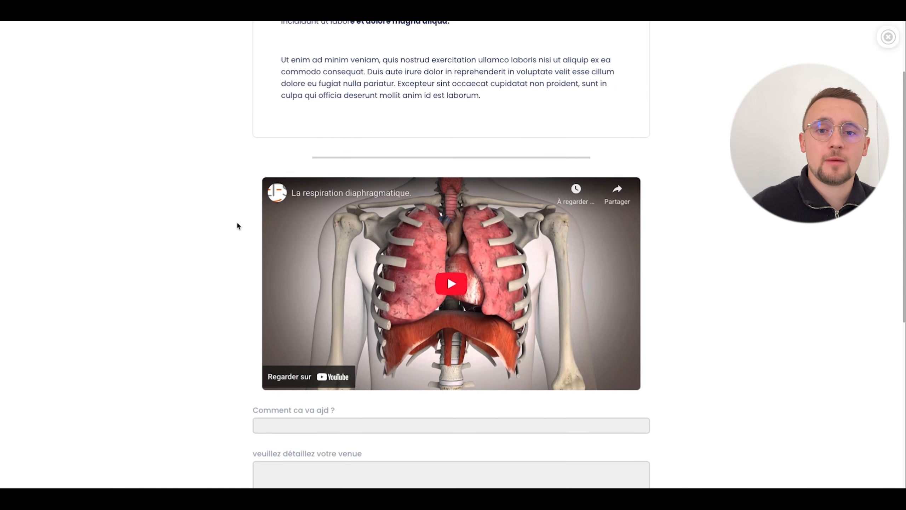
{"action": "scroll", "coordinate": [238, 225], "scroll_direction": "down", "scroll_amount": 4}
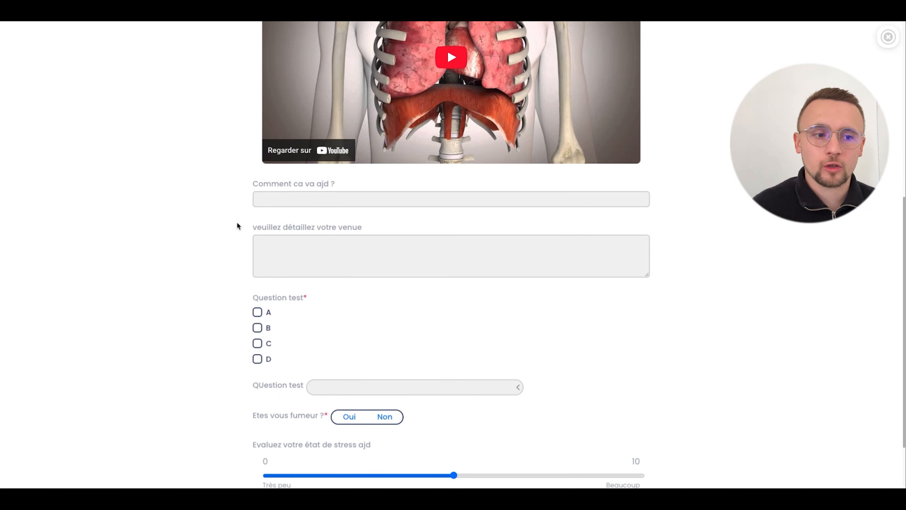
{"action": "scroll", "coordinate": [237, 215], "scroll_direction": "down", "scroll_amount": 1}
{"action": "scroll", "coordinate": [212, 217], "scroll_direction": "up", "scroll_amount": 9}
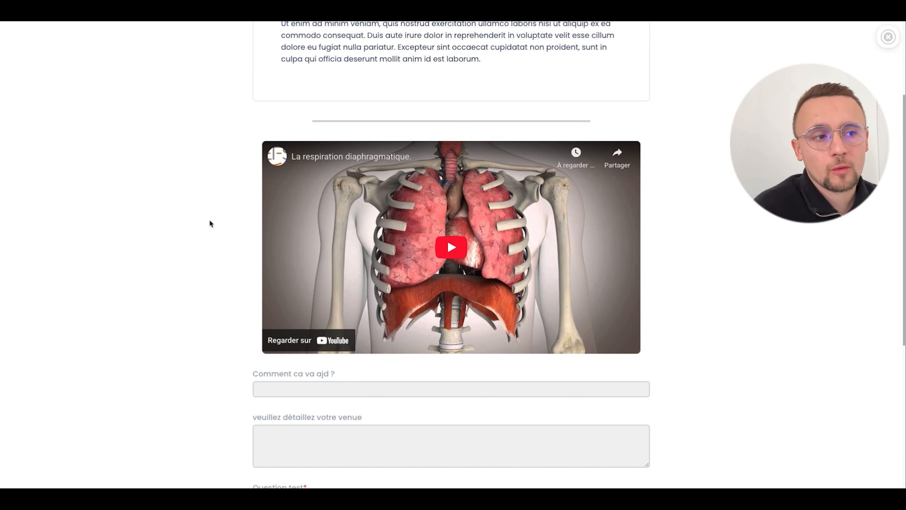
{"action": "scroll", "coordinate": [210, 221], "scroll_direction": "down", "scroll_amount": 9}
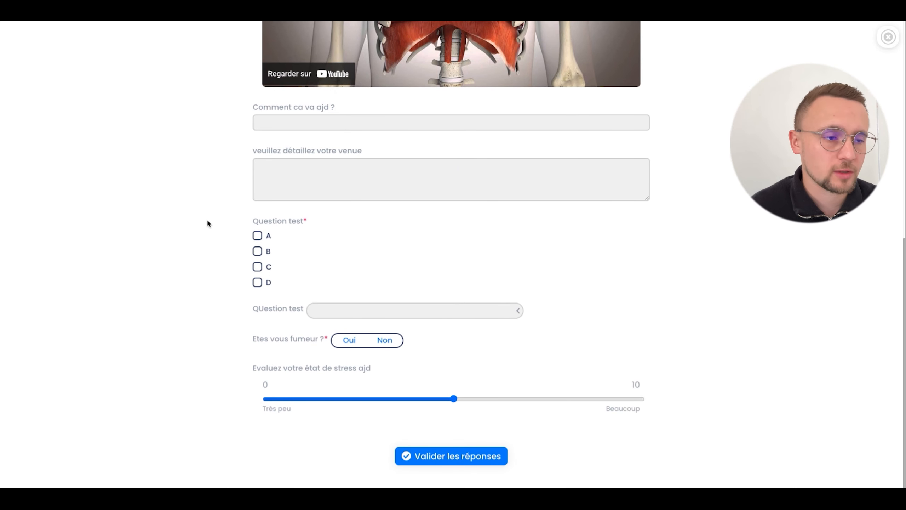
Answer "Comment ca va ajd ?" with "Parfait ca va" and "veuillez détaillez votre venue" with "J'ai mal ici au dos"
{"action": "left_click", "coordinate": [320, 126]}
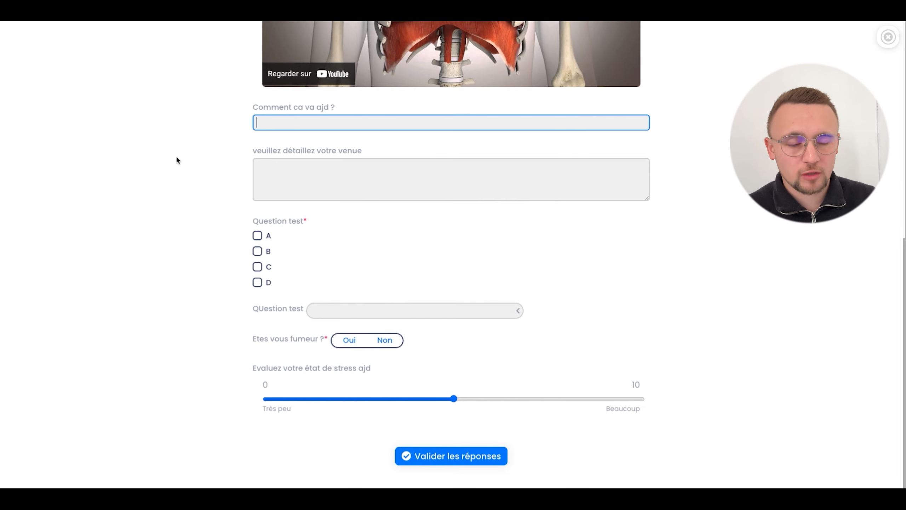
{"action": "type", "text": "Parfait"}
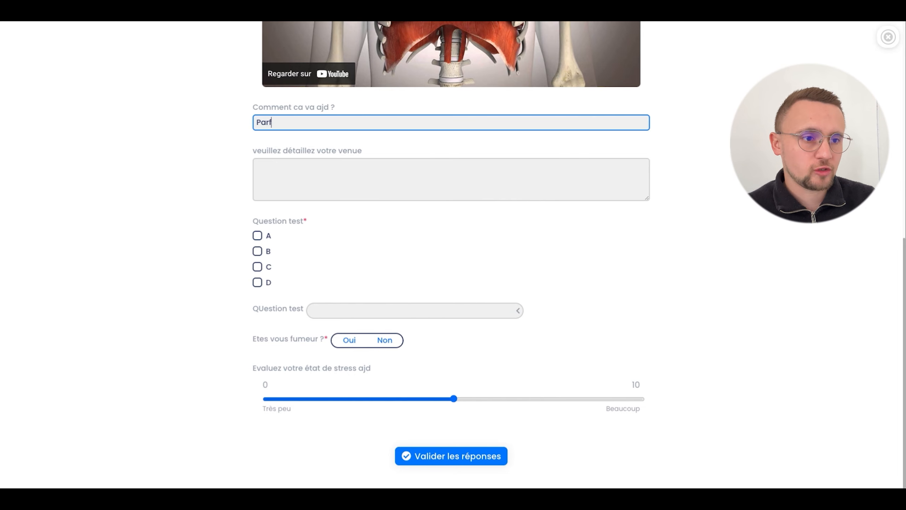
{"action": "type", "text": "va"}
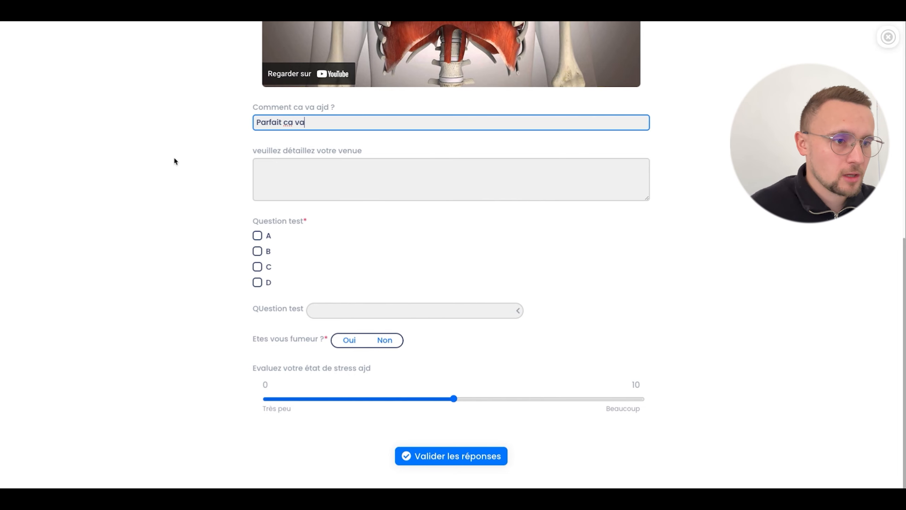
{"action": "left_click", "coordinate": [296, 188]}
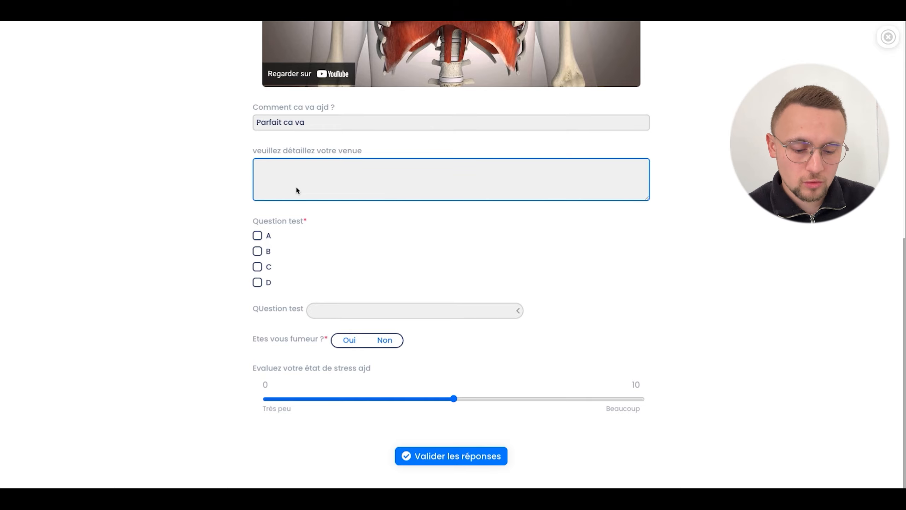
{"action": "type", "text": "J'ai mal ici "}
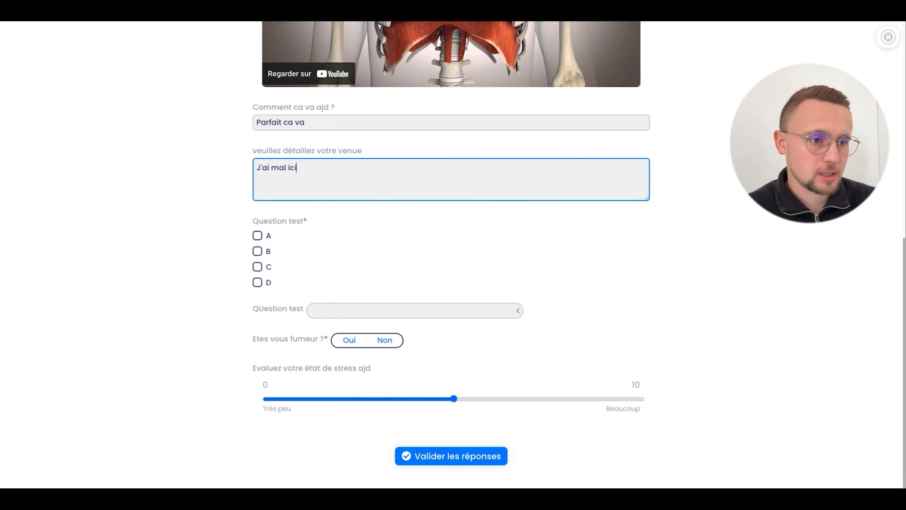
{"action": "type", "text": "au dos"}
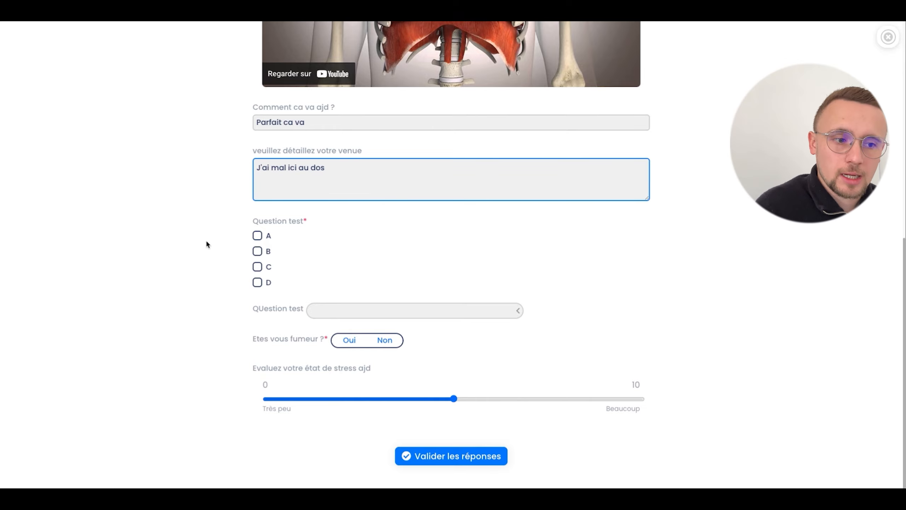
Tick A and C in the multiple-choice test question and choose D in the single-choice test question
{"action": "left_click", "coordinate": [257, 236]}
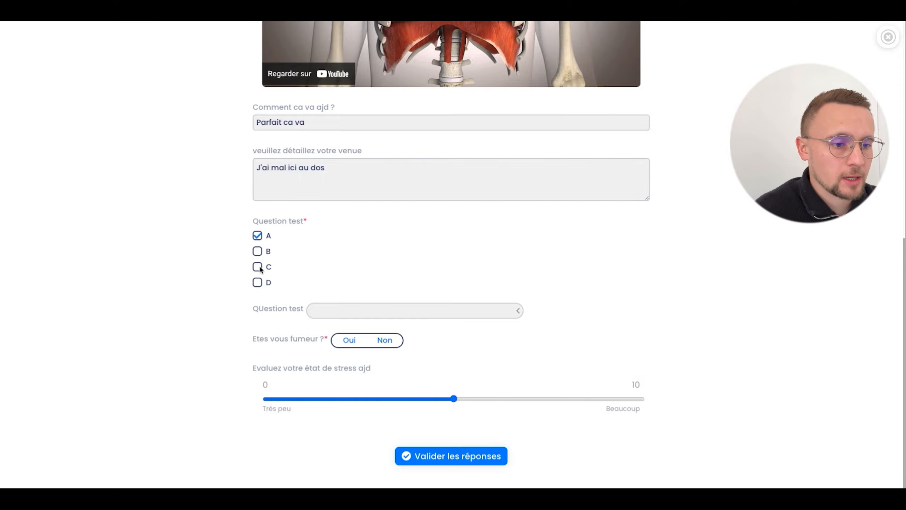
{"action": "left_click", "coordinate": [258, 267]}
{"action": "left_click", "coordinate": [350, 314]}
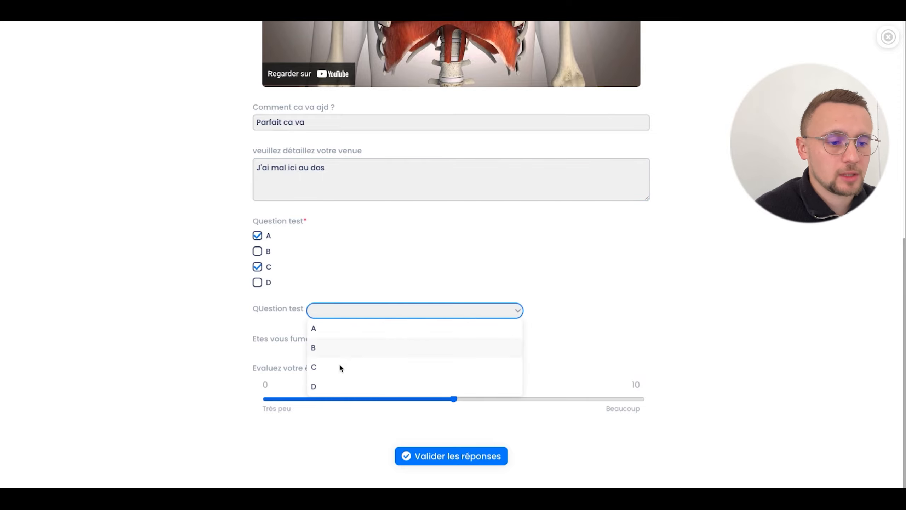
{"action": "left_click", "coordinate": [326, 382]}
Answer Non to the smoker question, set the stress rating to 7, and submit the form's answers
{"action": "left_click", "coordinate": [384, 341]}
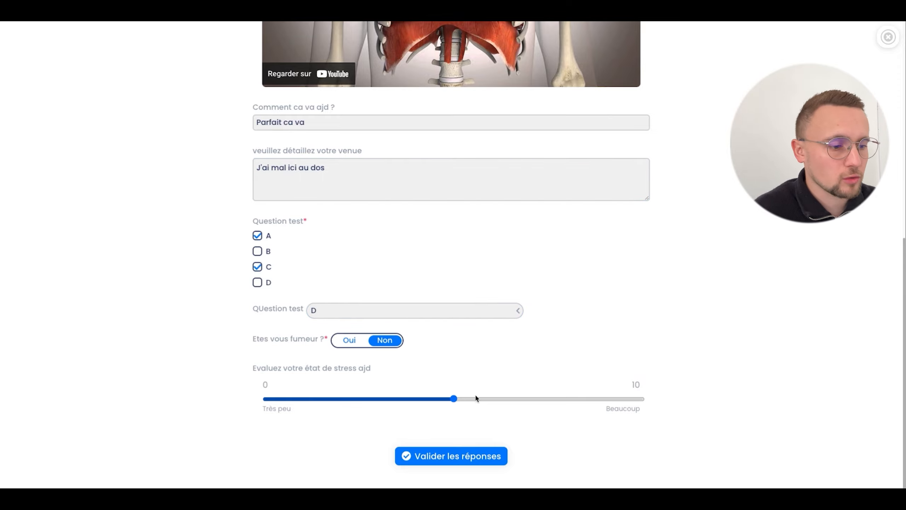
{"action": "left_click_drag", "start_coordinate": [454, 398], "coordinate": [538, 396]}
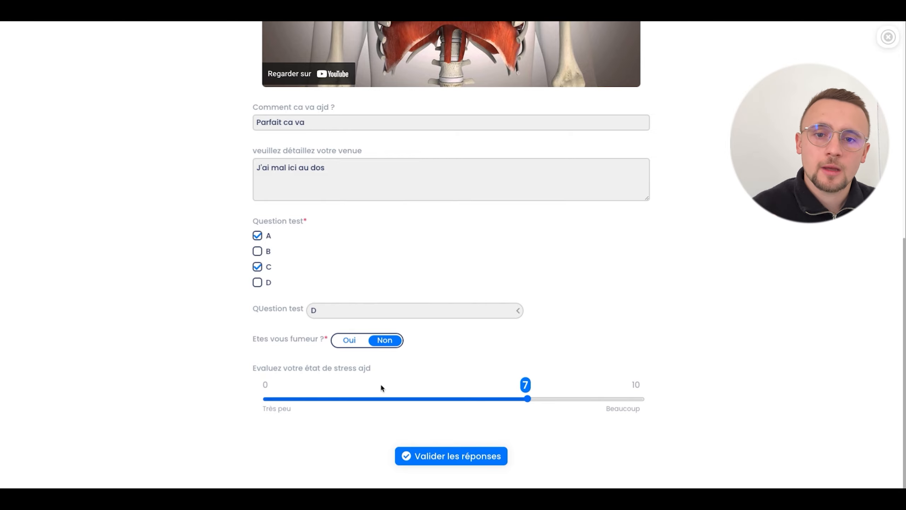
{"action": "left_click", "coordinate": [452, 456]}
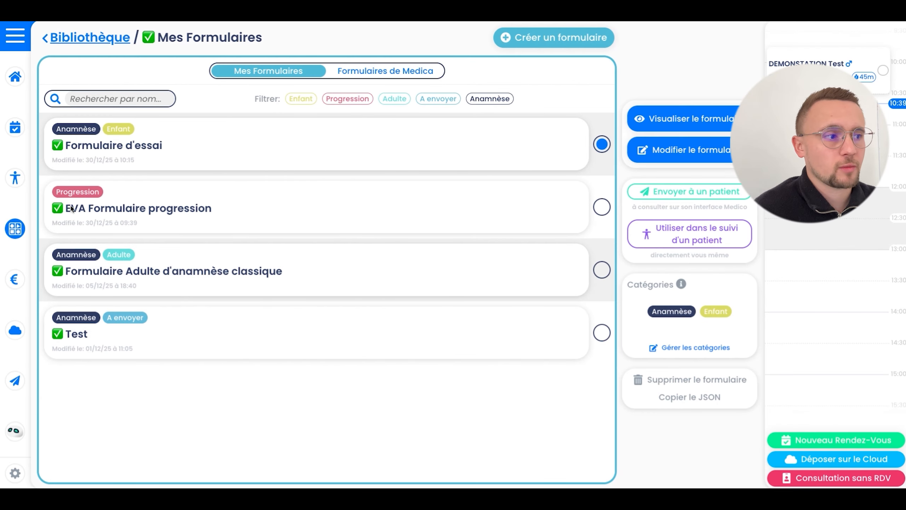
Back in Medica, check the home page for the form notification and open the test patient's record from the patient list
{"action": "left_click", "coordinate": [14, 77]}
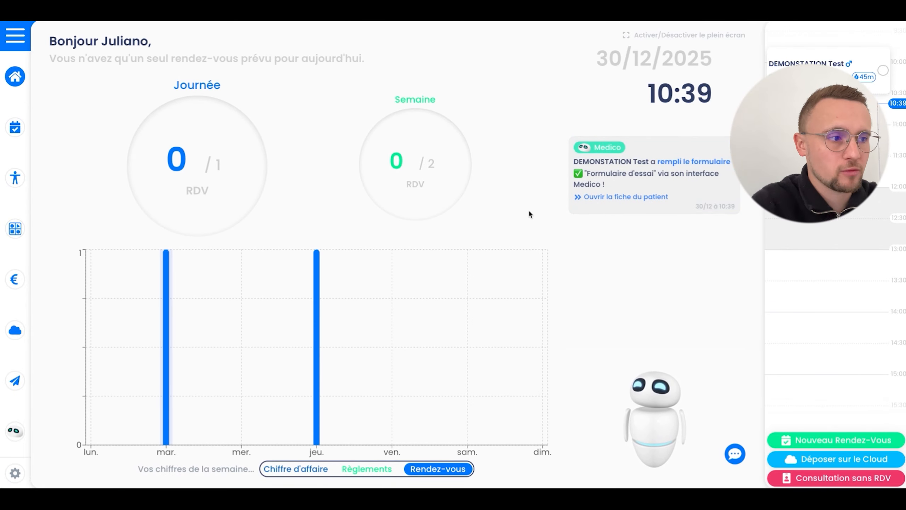
{"action": "left_click", "coordinate": [17, 180]}
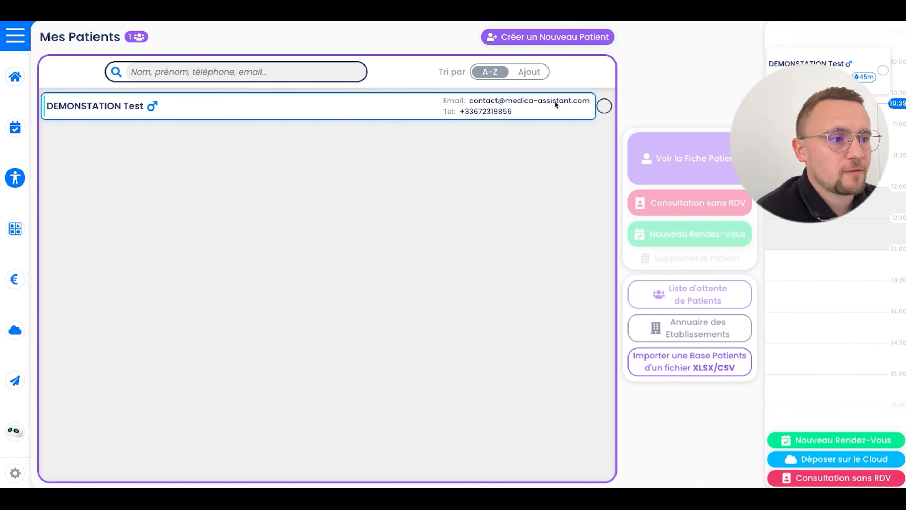
{"action": "left_click", "coordinate": [604, 106]}
{"action": "left_click", "coordinate": [684, 146]}
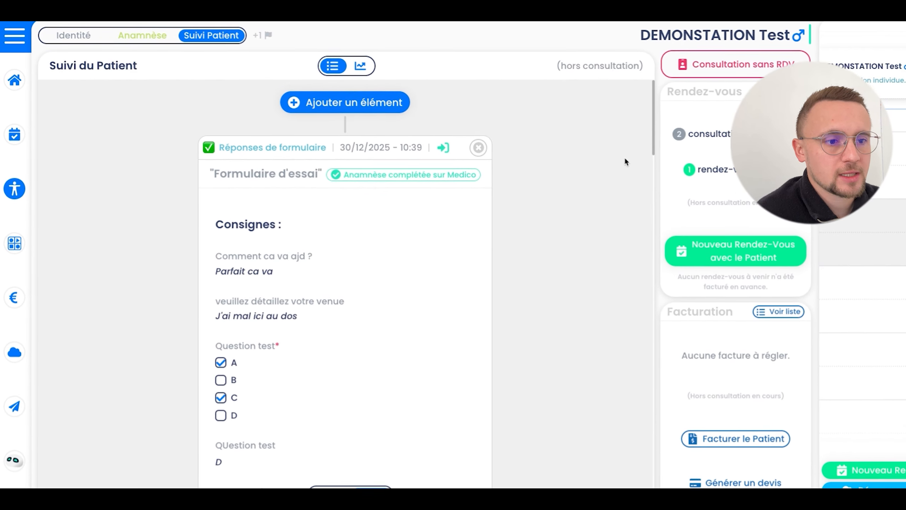
Review the answers submitted through Medico in the patient's follow-up, reaching them again from the sent-form entry
{"action": "scroll", "coordinate": [508, 189], "scroll_direction": "down", "scroll_amount": 1}
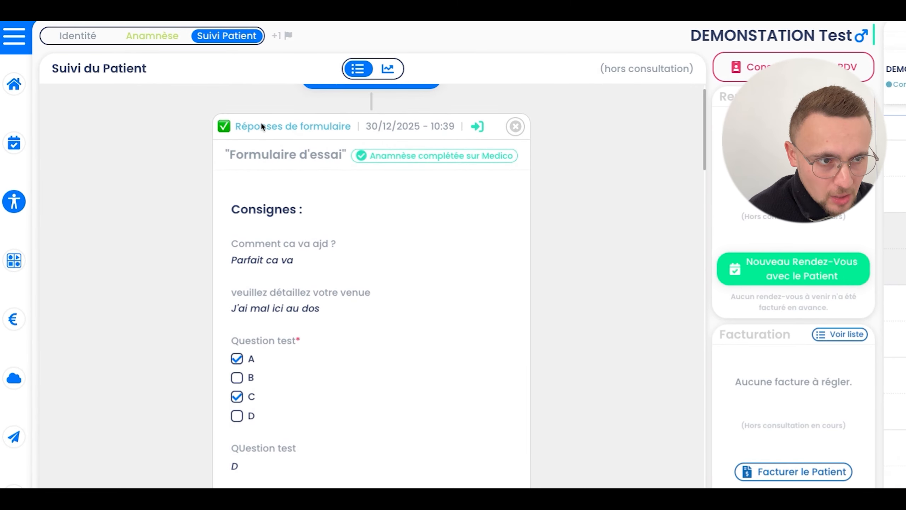
{"action": "scroll", "coordinate": [412, 155], "scroll_direction": "down", "scroll_amount": 6}
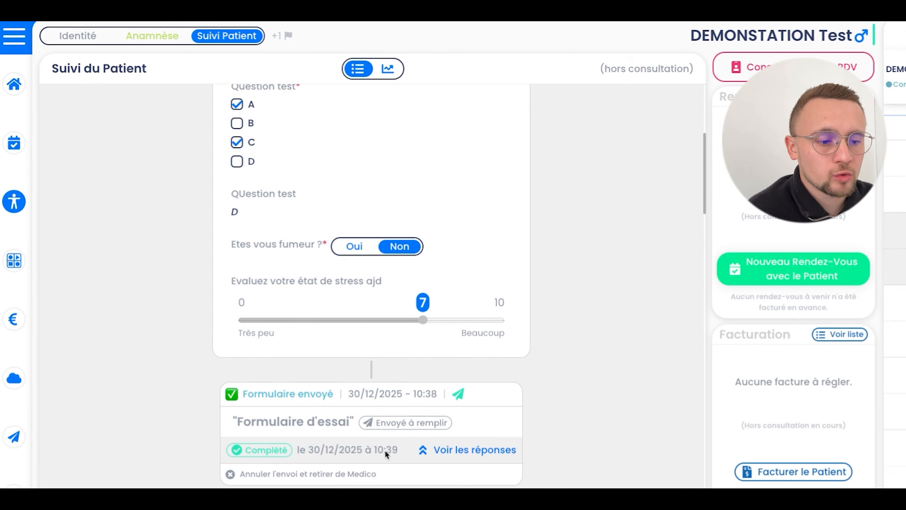
{"action": "left_click", "coordinate": [456, 451]}
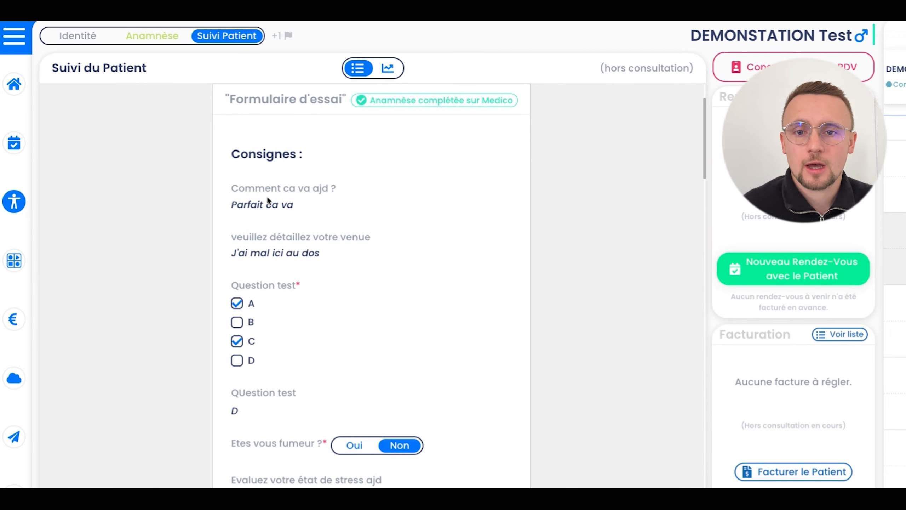
{"action": "scroll", "coordinate": [267, 201], "scroll_direction": "up", "scroll_amount": 3}
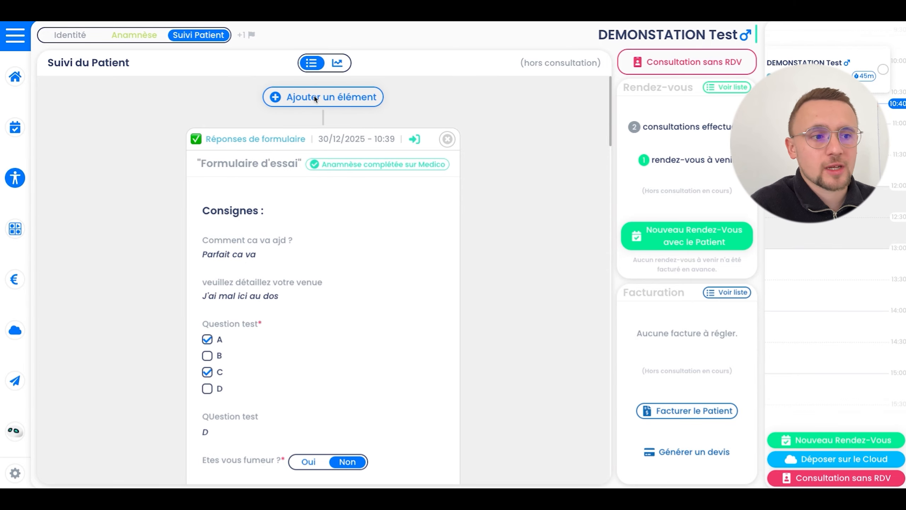
Add "Formulaire d'essai" to the patient's follow-up by sending it to the patient with the note "deuxieme essai"
{"action": "left_click", "coordinate": [316, 98]}
{"action": "left_click", "coordinate": [363, 401]}
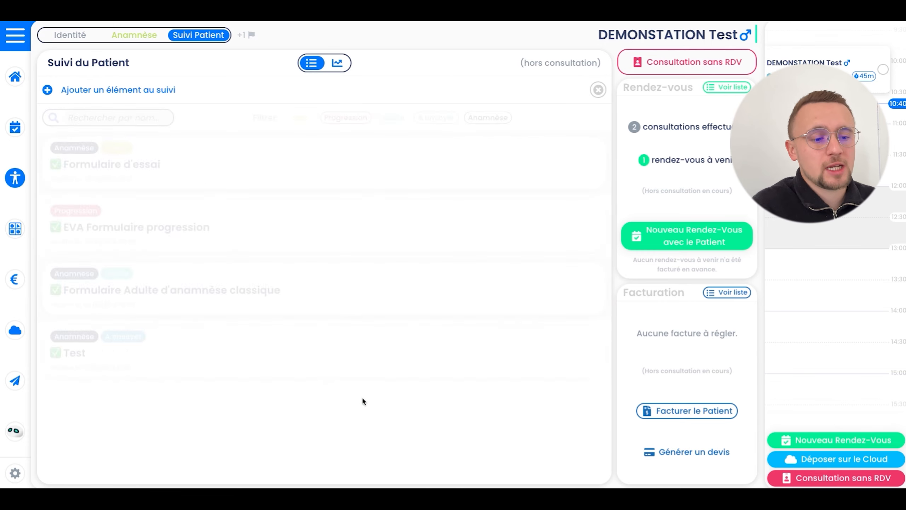
{"action": "left_click", "coordinate": [160, 165]}
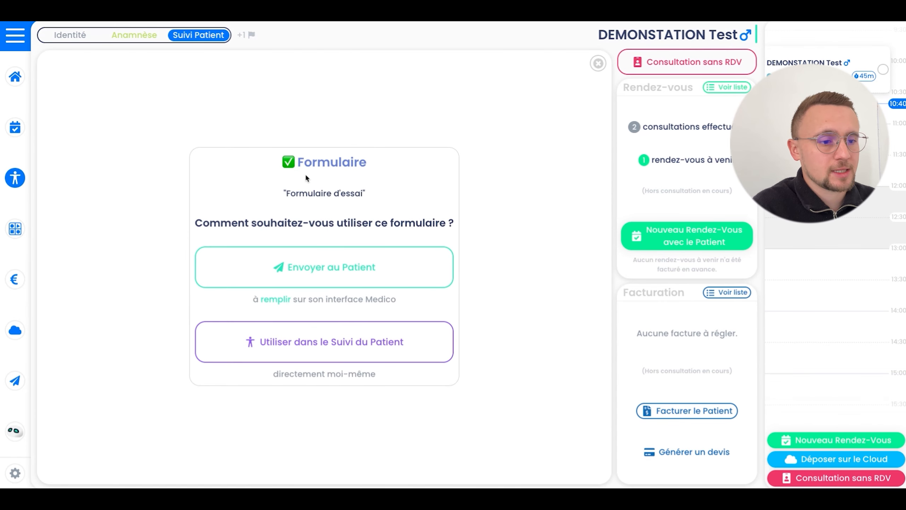
{"action": "left_click", "coordinate": [373, 271]}
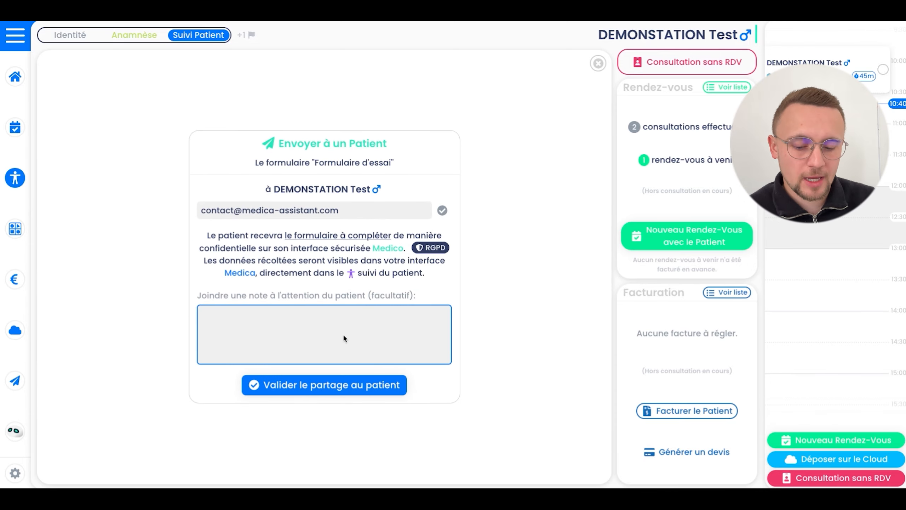
{"action": "type", "text": "deuxieme es"}
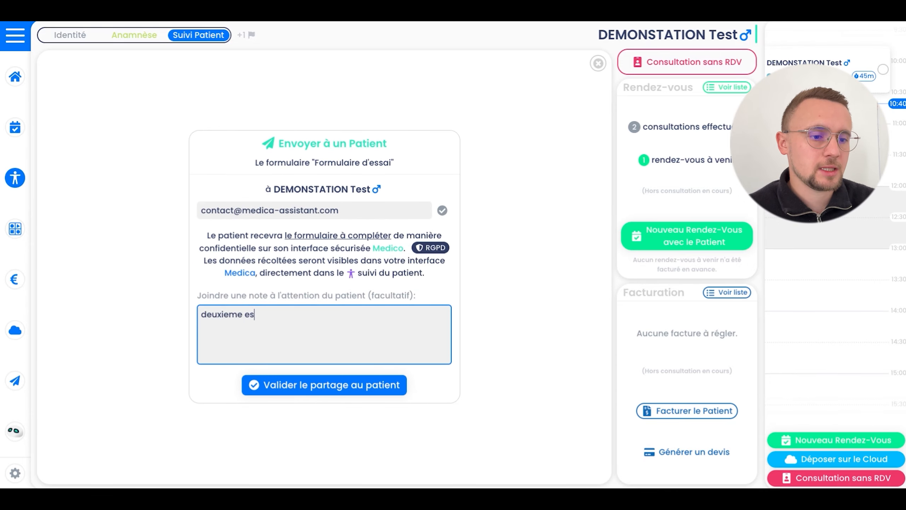
{"action": "type", "text": "sai"}
{"action": "left_click", "coordinate": [374, 386]}
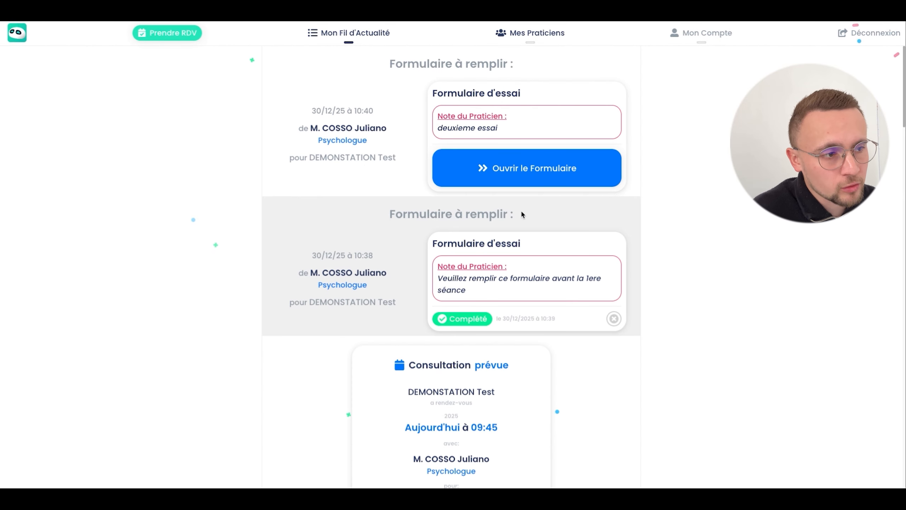
Switch to the patient's Medico feed, open the newly received form, and tick A, C and D in the multiple-choice test question
{"action": "left_click", "coordinate": [564, 171]}
{"action": "scroll", "coordinate": [217, 217], "scroll_direction": "down", "scroll_amount": 10}
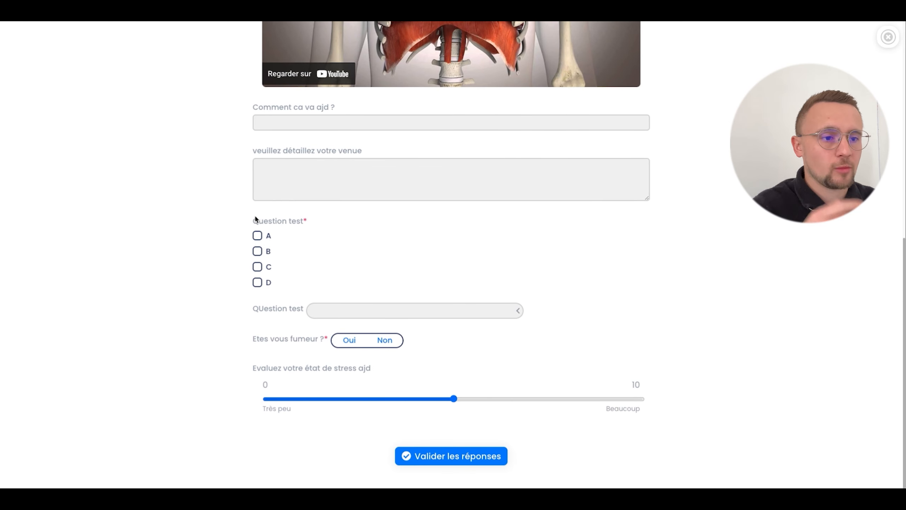
{"action": "left_click", "coordinate": [268, 238]}
{"action": "left_click", "coordinate": [269, 267]}
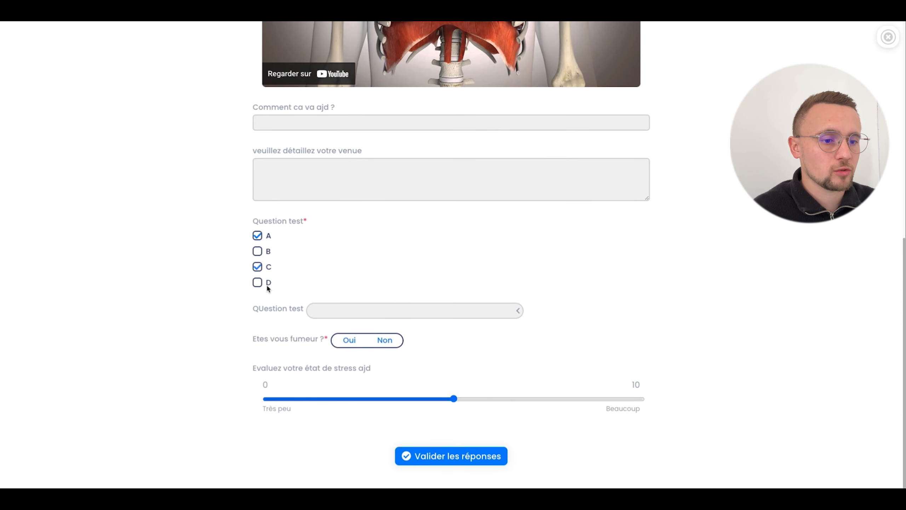
{"action": "left_click", "coordinate": [269, 282]}
Choose A in the single-choice test question, set the stress rating to 2, and answer Non to the smoker question
{"action": "left_click", "coordinate": [378, 311]}
{"action": "left_click", "coordinate": [381, 326]}
{"action": "left_click_drag", "start_coordinate": [416, 398], "coordinate": [341, 399]}
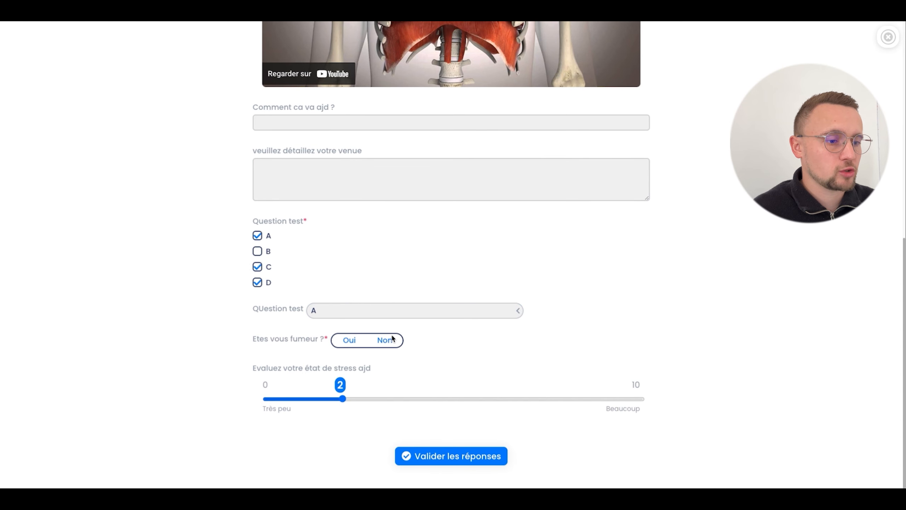
{"action": "left_click", "coordinate": [384, 340]}
Answer "rezr" to "Comment ca va ajd ?" and "rere" to the visit details question, and submit the form's answers
{"action": "scroll", "coordinate": [243, 294], "scroll_direction": "up", "scroll_amount": 1}
{"action": "left_click", "coordinate": [356, 167]}
{"action": "type", "text": "rezr"}
{"action": "left_click", "coordinate": [334, 216]}
{"action": "type", "text": "rere"}
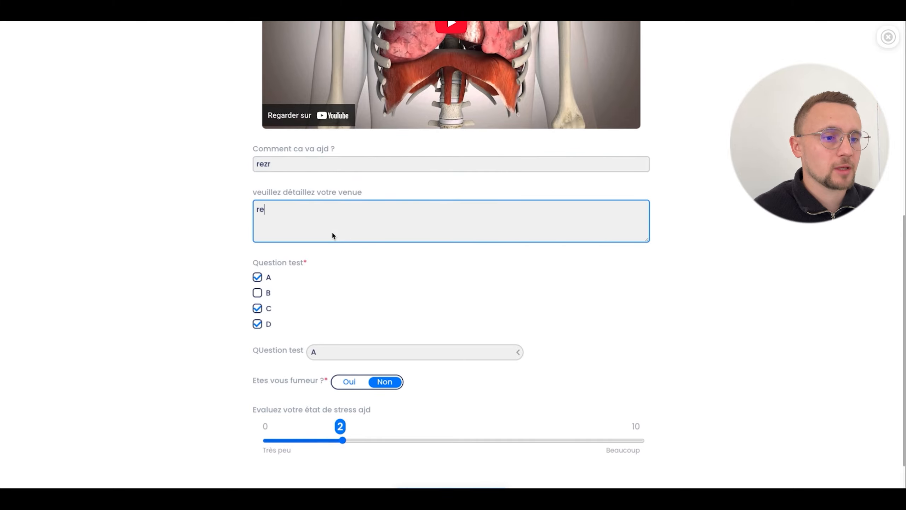
{"action": "scroll", "coordinate": [517, 333], "scroll_direction": "down", "scroll_amount": 1}
{"action": "left_click", "coordinate": [450, 456]}
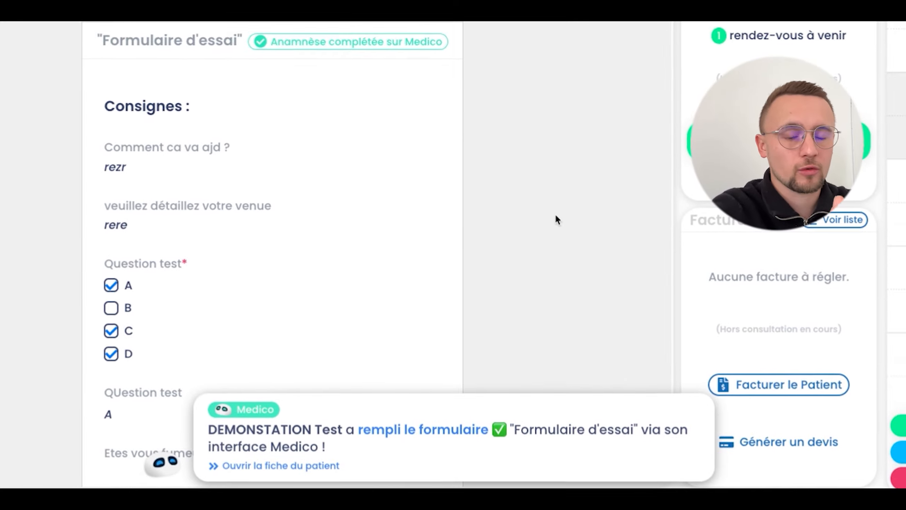
Back in Medica, examine the new answers in the patient's follow-up and compare the origin markers of the Medico, sent-form and directly completed entries
{"action": "scroll", "coordinate": [365, 100], "scroll_direction": "up", "scroll_amount": 1}
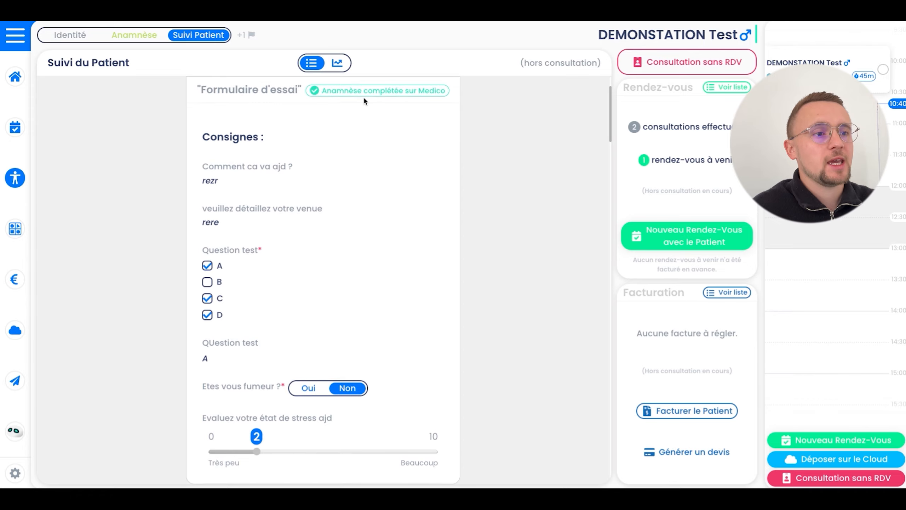
{"action": "scroll", "coordinate": [357, 125], "scroll_direction": "up", "scroll_amount": 1}
{"action": "scroll", "coordinate": [383, 119], "scroll_direction": "up", "scroll_amount": 3}
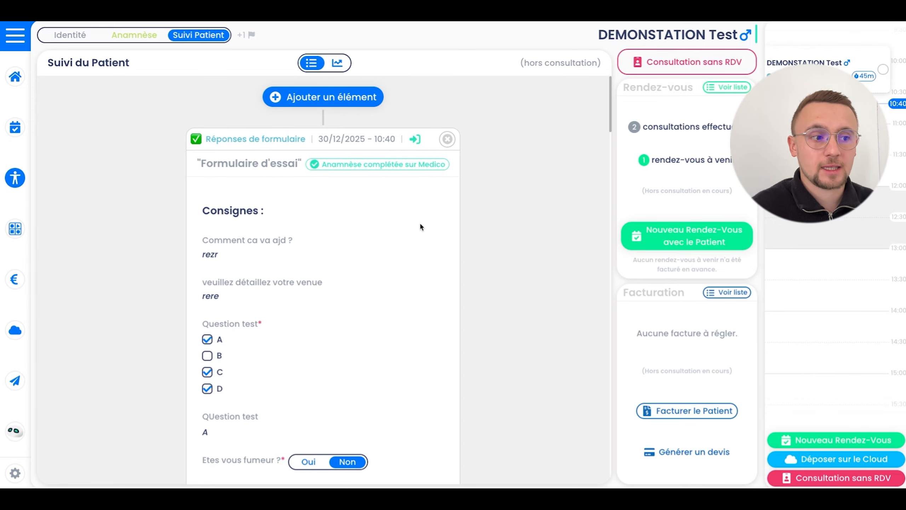
{"action": "scroll", "coordinate": [551, 215], "scroll_direction": "down", "scroll_amount": 10}
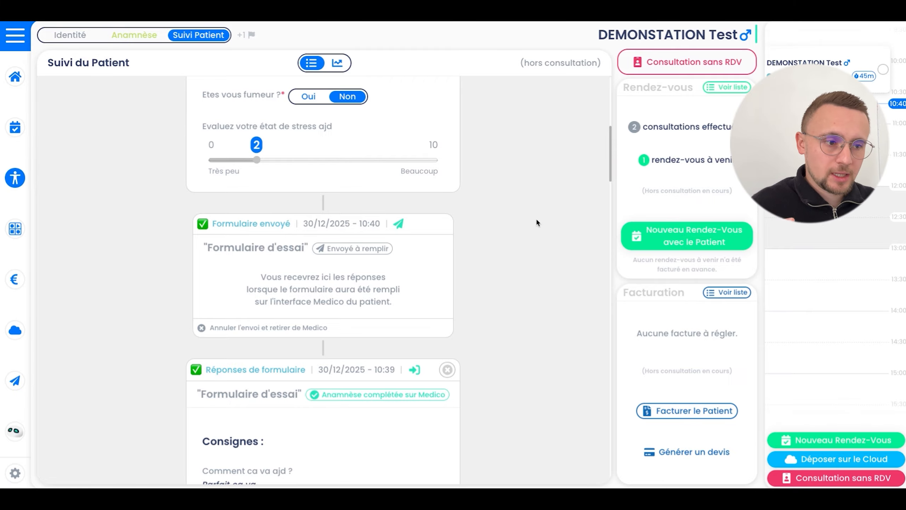
{"action": "scroll", "coordinate": [535, 222], "scroll_direction": "up", "scroll_amount": 10}
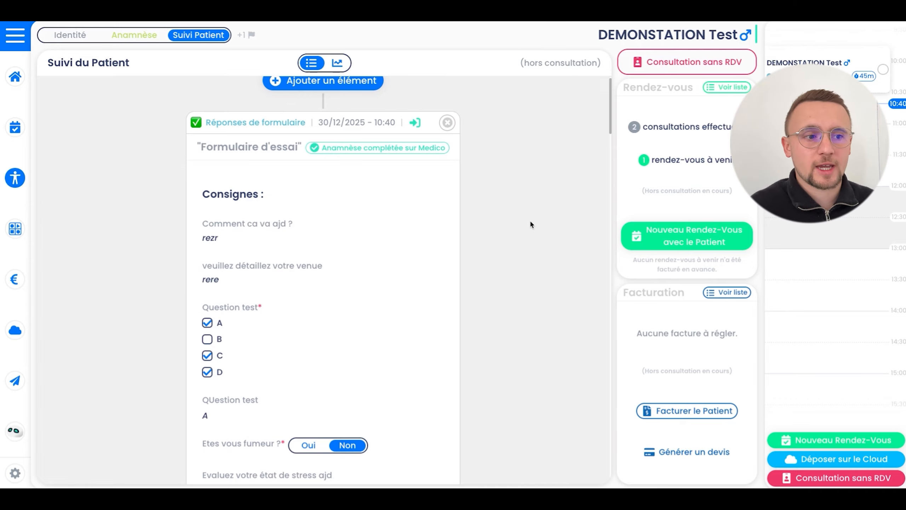
{"action": "mouse_move", "coordinate": [417, 124]}
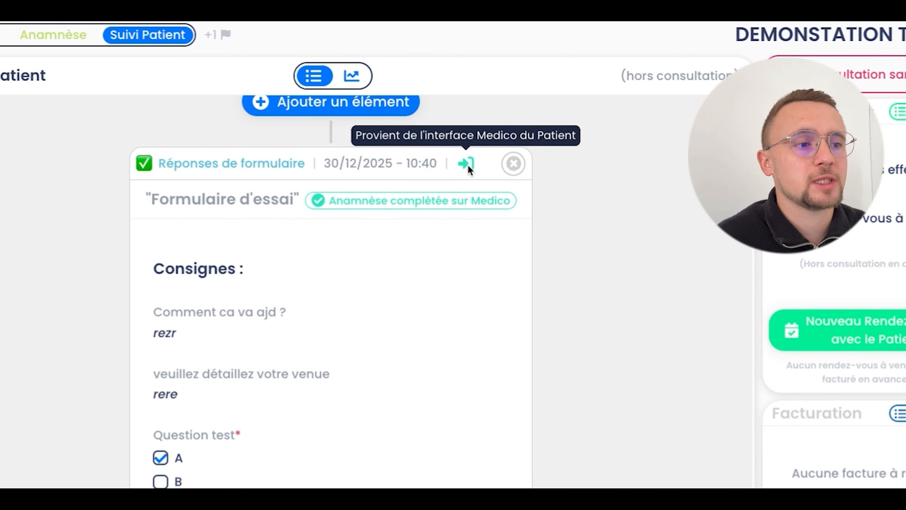
{"action": "scroll", "coordinate": [609, 275], "scroll_direction": "down", "scroll_amount": 6}
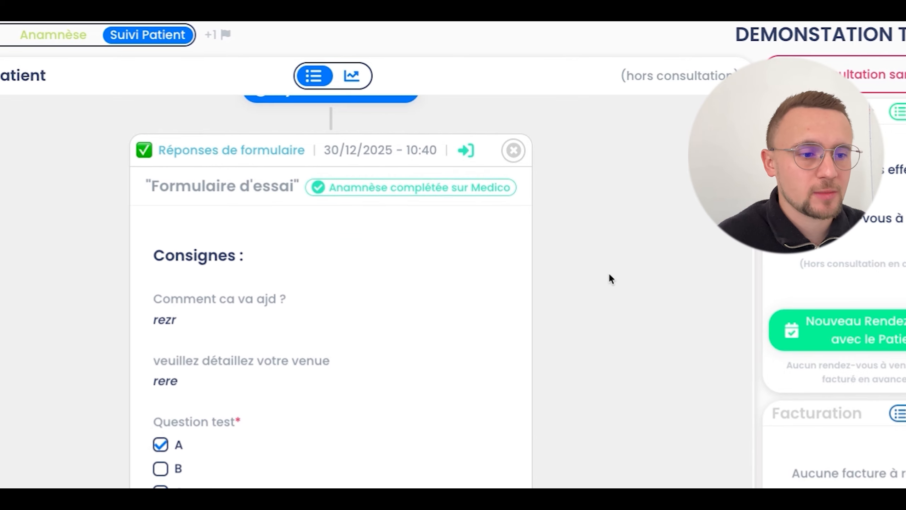
{"action": "mouse_move", "coordinate": [438, 351]}
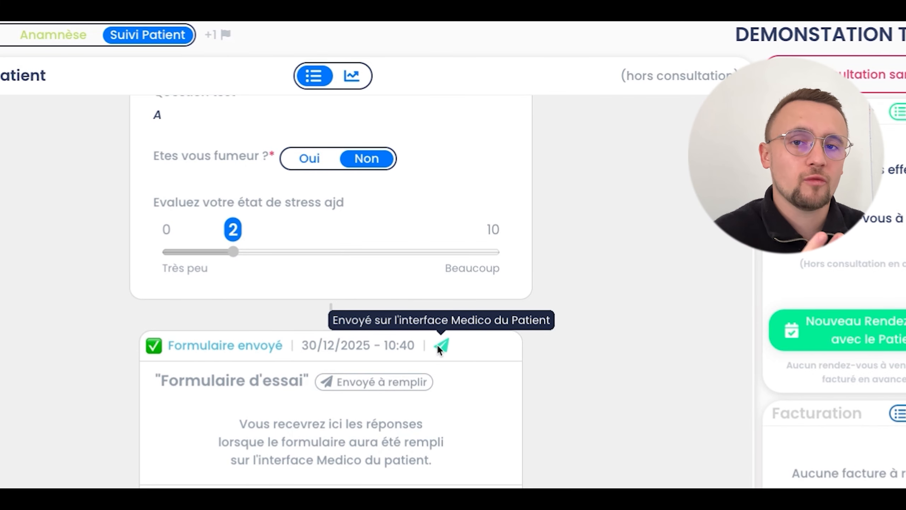
{"action": "scroll", "coordinate": [621, 403], "scroll_direction": "down", "scroll_amount": 15}
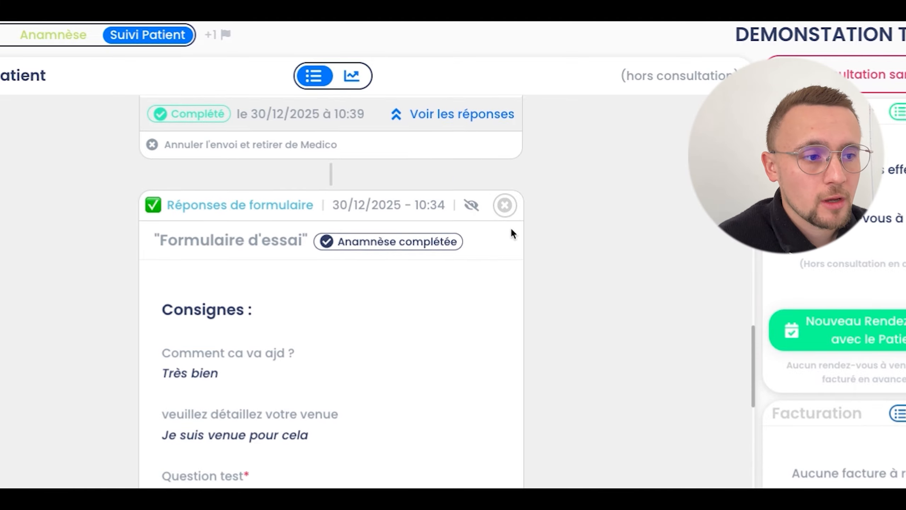
{"action": "scroll", "coordinate": [511, 230], "scroll_direction": "up", "scroll_amount": 1}
{"action": "scroll", "coordinate": [513, 237], "scroll_direction": "down", "scroll_amount": 1}
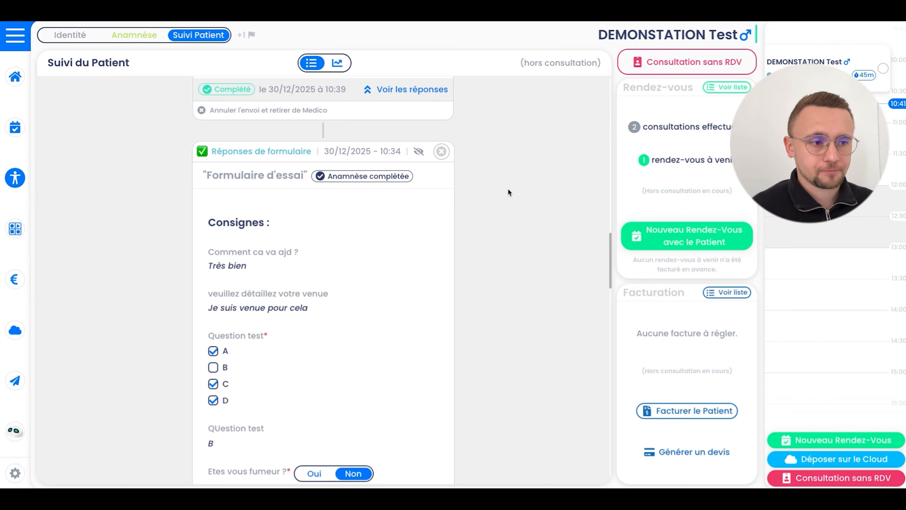
{"action": "scroll", "coordinate": [505, 183], "scroll_direction": "down", "scroll_amount": 1}
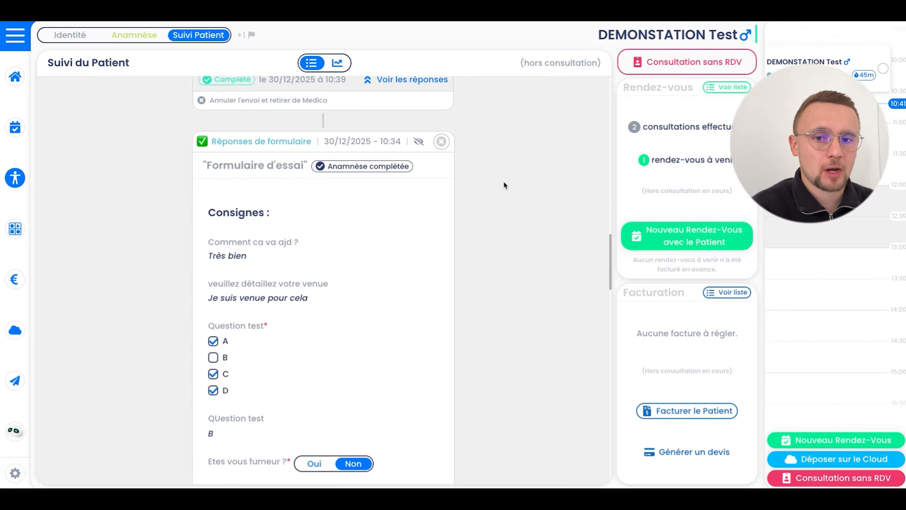